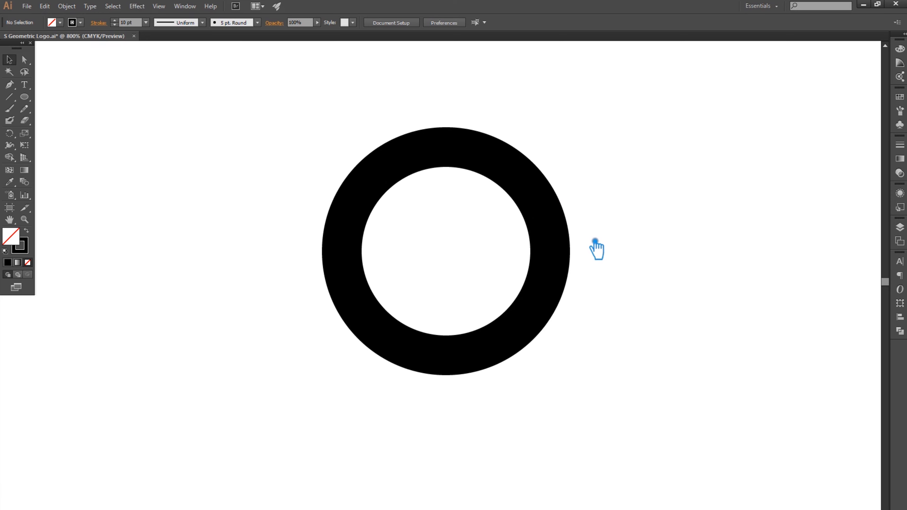
# Step: Show the rulers and place one vertical and one horizontal guide through the centre of the ring
pyautogui.click(548, 254)
pyautogui.hotkey('ctrl', 'c')
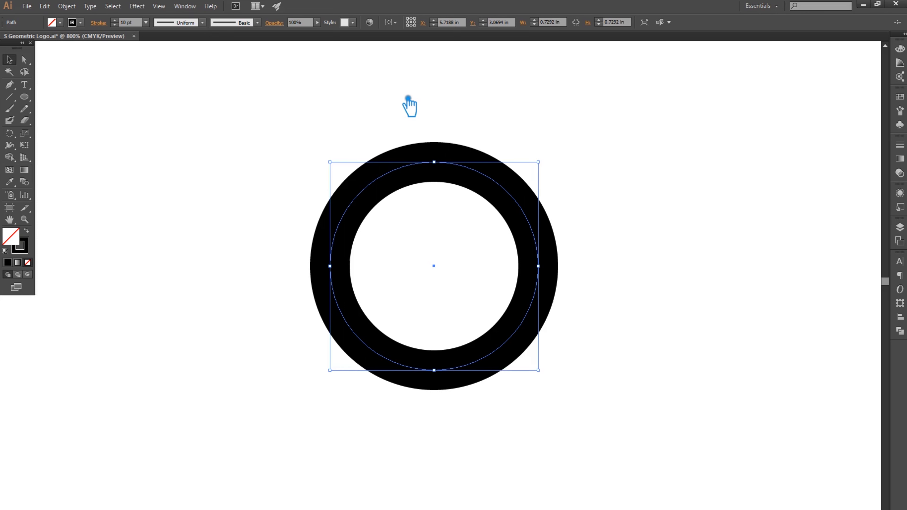
pyautogui.hotkey('ctrl', 'r')
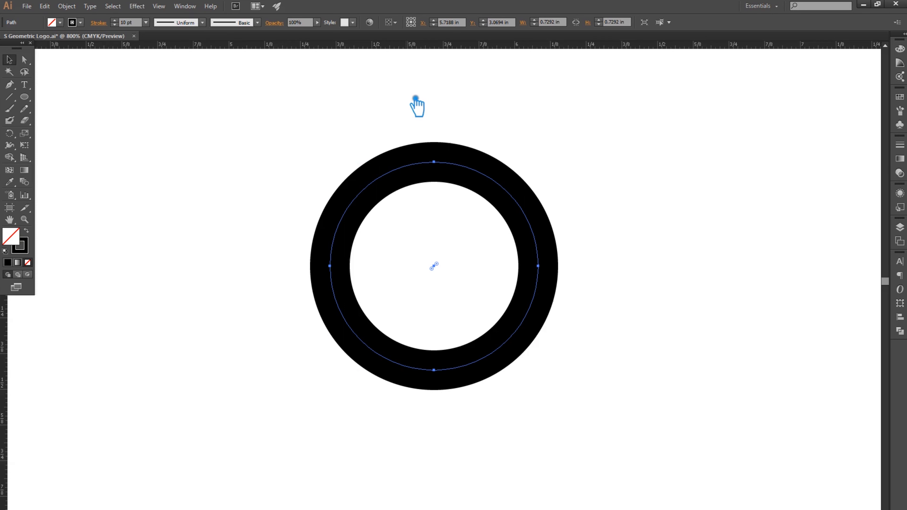
pyautogui.moveTo(5, 340); pyautogui.dragTo(444, 207)
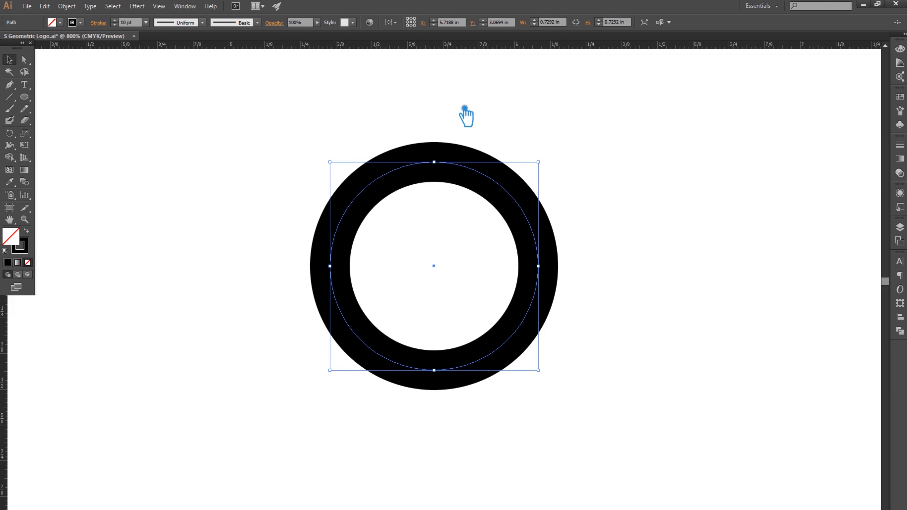
pyautogui.moveTo(468, 52); pyautogui.dragTo(459, 271)
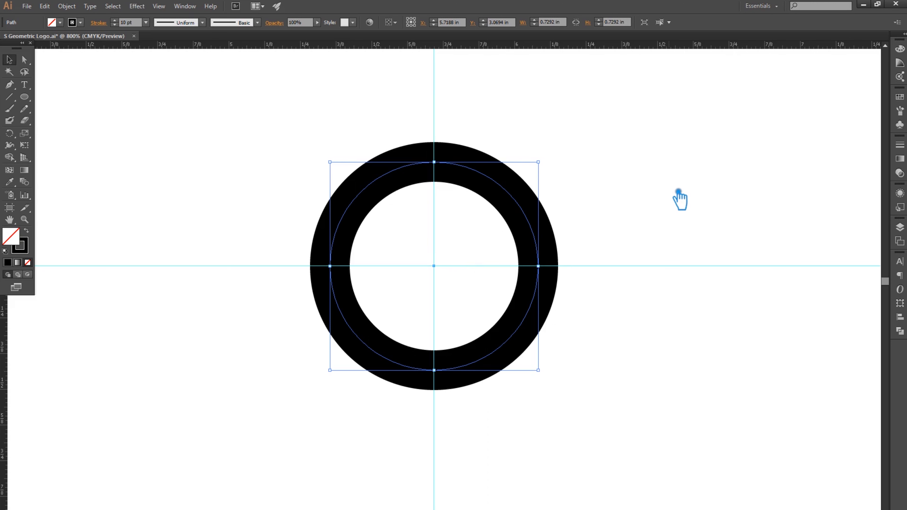
pyautogui.click(678, 190)
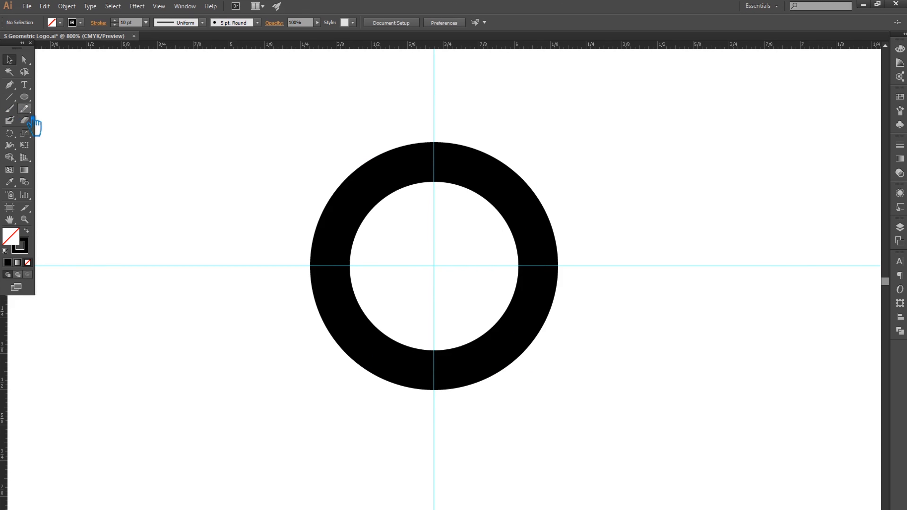
# Step: Draw a horizontal line about 1.39 in long and a vertical line about 1.16 in long along the guides, without fill or stroke
pyautogui.click(27, 251)
pyautogui.click(29, 263)
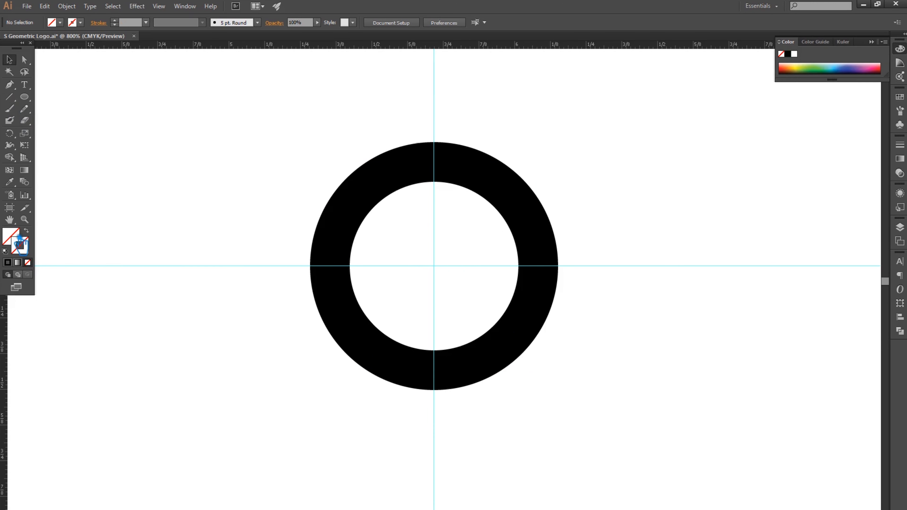
pyautogui.click(9, 97)
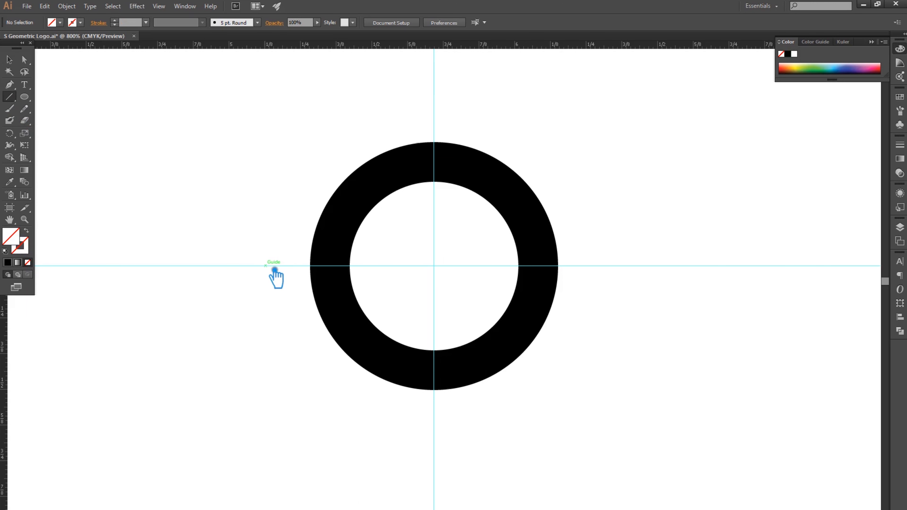
pyautogui.moveTo(434, 266); pyautogui.dragTo(661, 266)
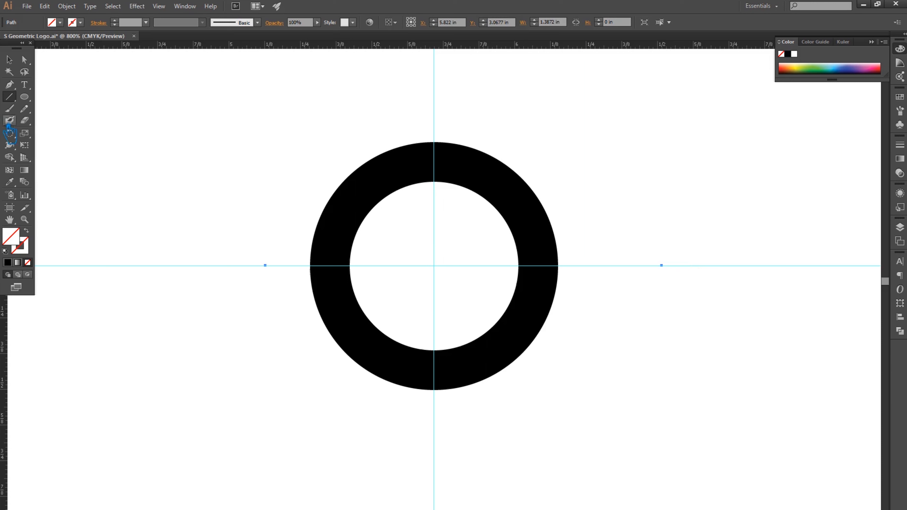
pyautogui.moveTo(443, 101); pyautogui.dragTo(435, 257)
pyautogui.hotkey('ctrl', 'z')
pyautogui.moveTo(442, 106); pyautogui.dragTo(437, 435)
# Step: Expand the circle's stroke into a filled ring shape
pyautogui.click(9, 60)
pyautogui.click(511, 345)
pyautogui.click(73, 7)
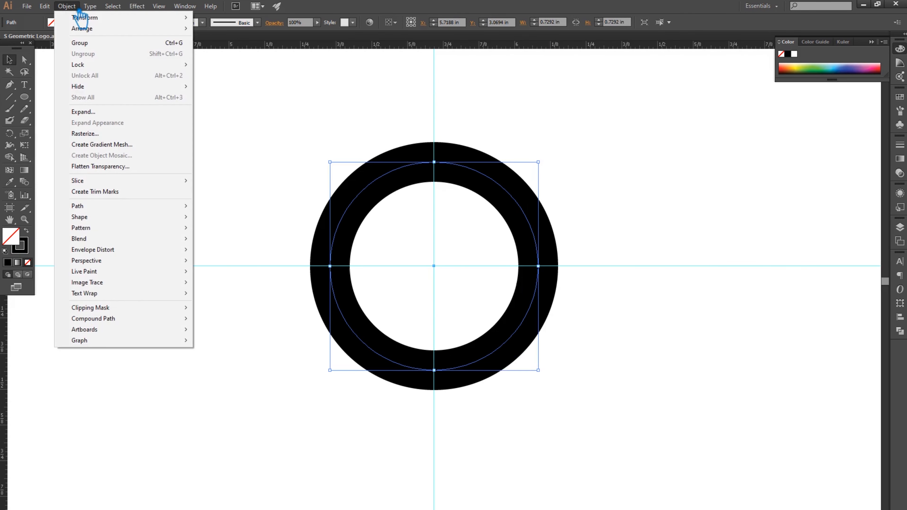
pyautogui.click(85, 111)
pyautogui.click(432, 324)
# Step: Divide the expanded ring with the two crossing lines and ungroup the resulting pieces
pyautogui.click(613, 407)
pyautogui.moveTo(612, 408); pyautogui.dragTo(243, 157)
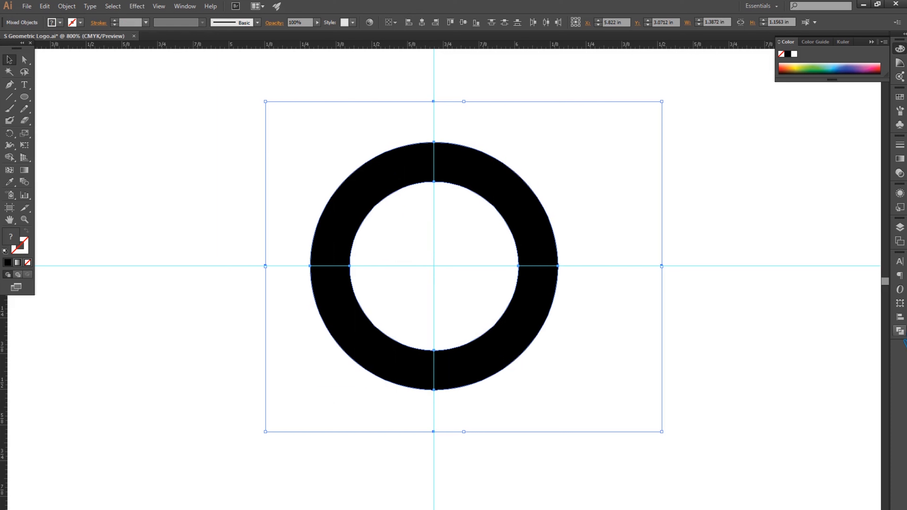
pyautogui.click(899, 331)
pyautogui.click(785, 303)
pyautogui.click(765, 227)
pyautogui.click(500, 202)
pyautogui.rightClick(493, 196)
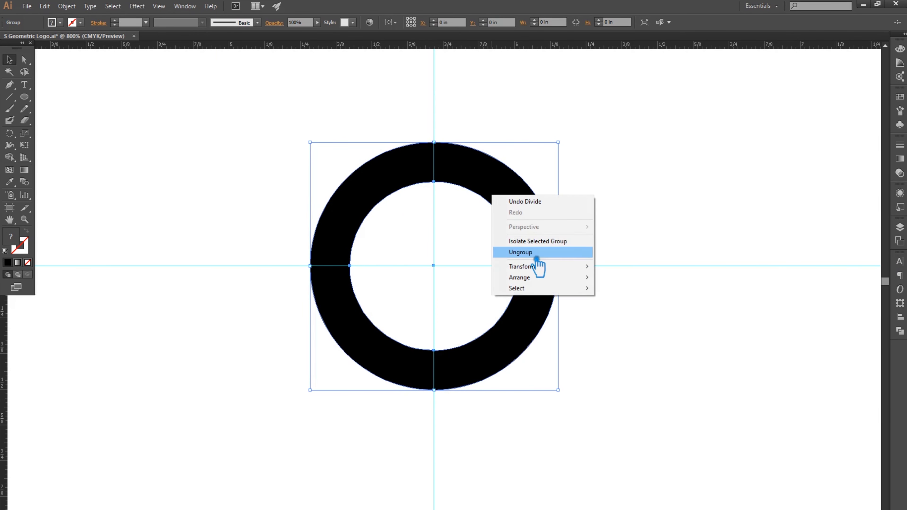
pyautogui.click(537, 256)
pyautogui.click(622, 228)
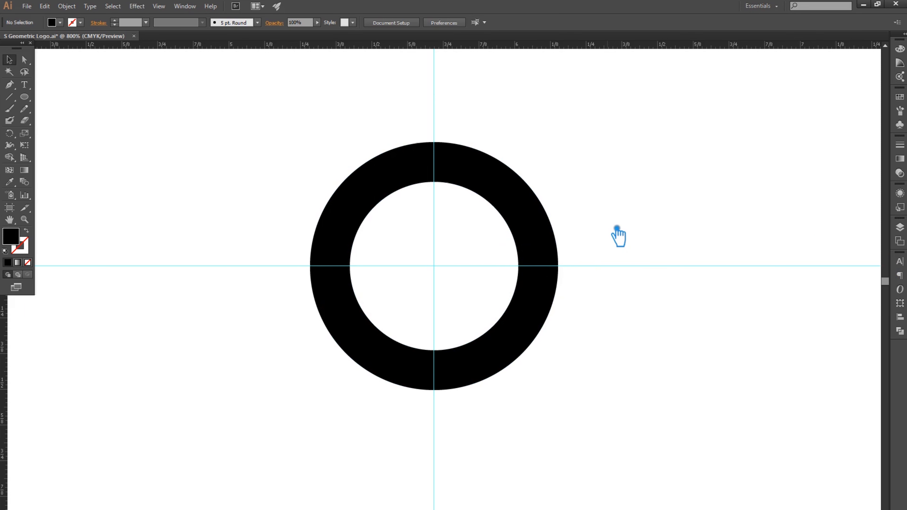
# Step: Delete the upper-left quarter of the ring and the leftover pieces inside the ring
pyautogui.click(371, 205)
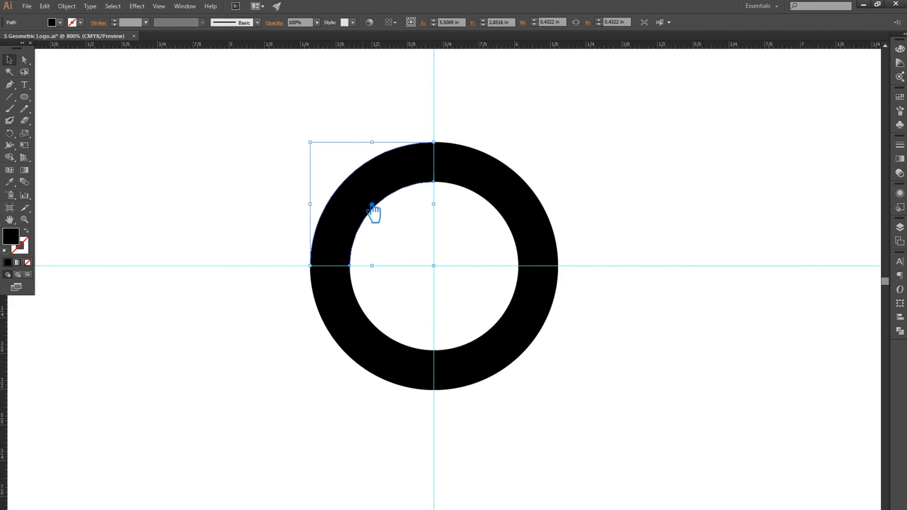
pyautogui.press('Delete')
pyautogui.moveTo(360, 211); pyautogui.dragTo(486, 324)
pyautogui.press('Delete')
pyautogui.press('Delete')
# Step: Unite the remaining three ring quarters into a single shape
pyautogui.moveTo(564, 407); pyautogui.dragTo(293, 156)
pyautogui.click(900, 331)
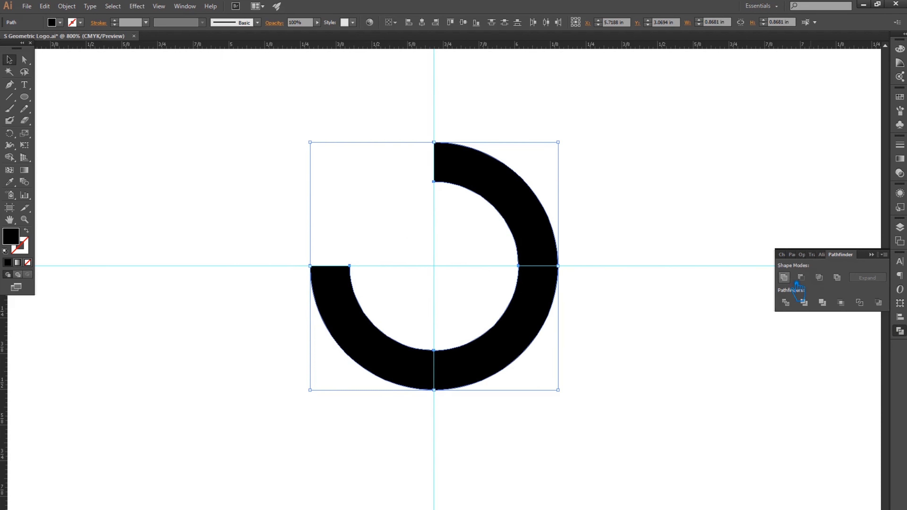
pyautogui.click(784, 278)
pyautogui.click(872, 254)
pyautogui.click(766, 228)
# Step: Create a copy of the three-quarter arc reflected across the horizontal axis and move it left so it overlaps the original
pyautogui.scroll(-3, 660, 209)
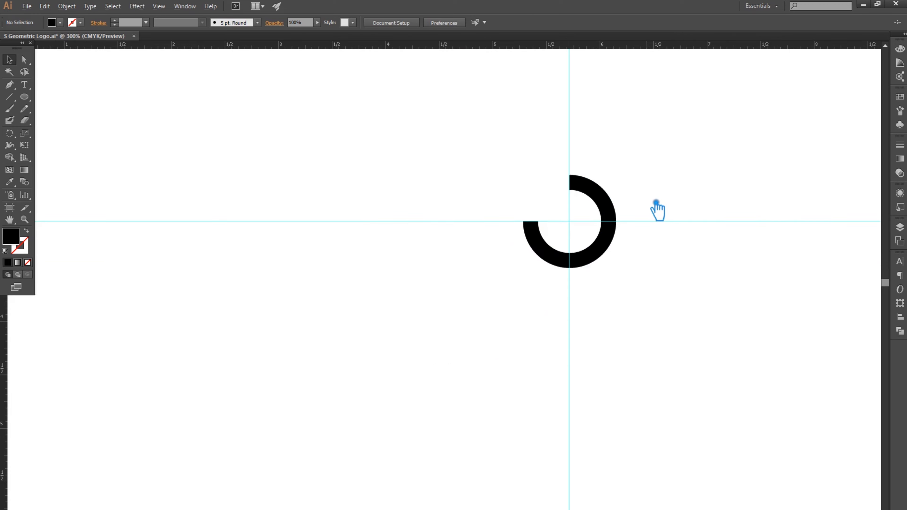
pyautogui.scroll(1, 651, 207)
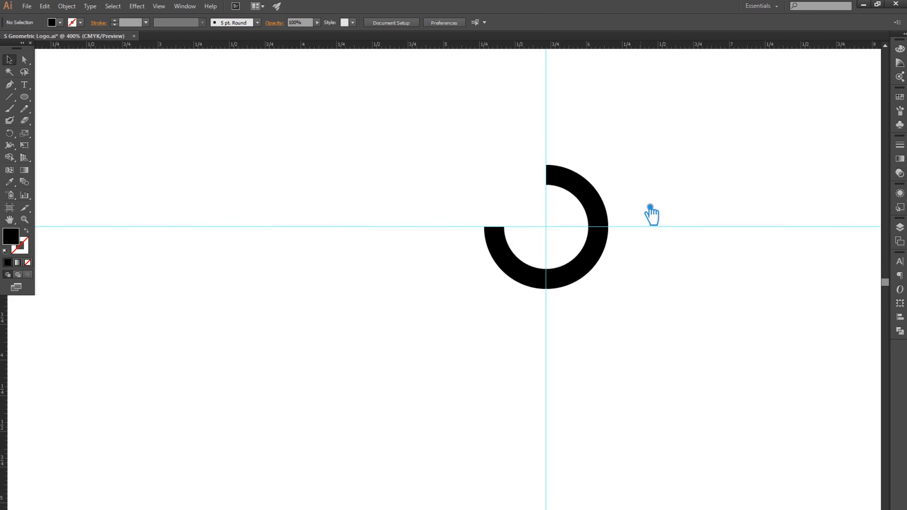
pyautogui.click(607, 220)
pyautogui.rightClick(601, 213)
pyautogui.moveTo(652, 343)
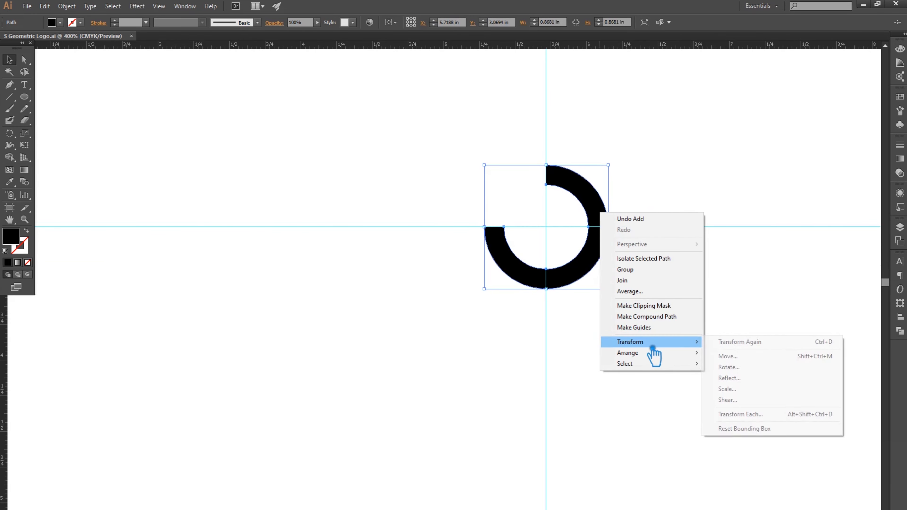
pyautogui.click(730, 378)
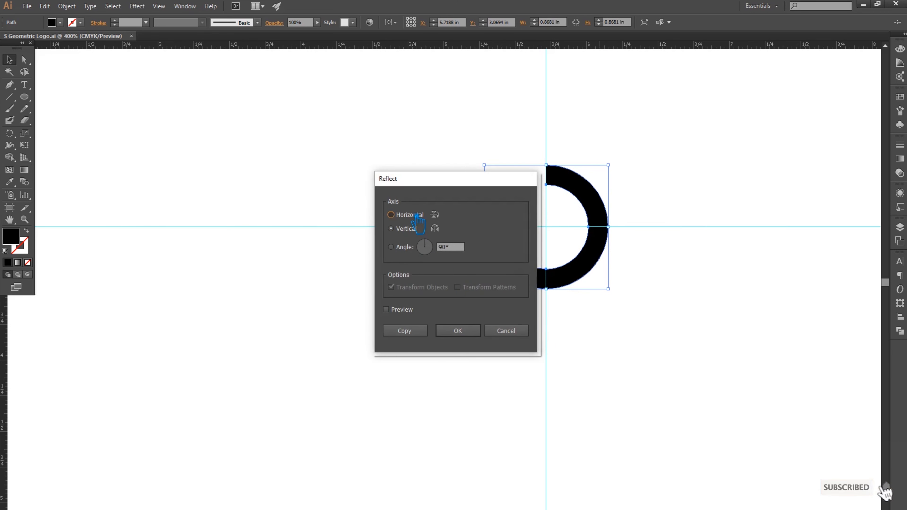
pyautogui.click(418, 331)
pyautogui.click(597, 376)
pyautogui.moveTo(597, 210); pyautogui.dragTo(526, 198)
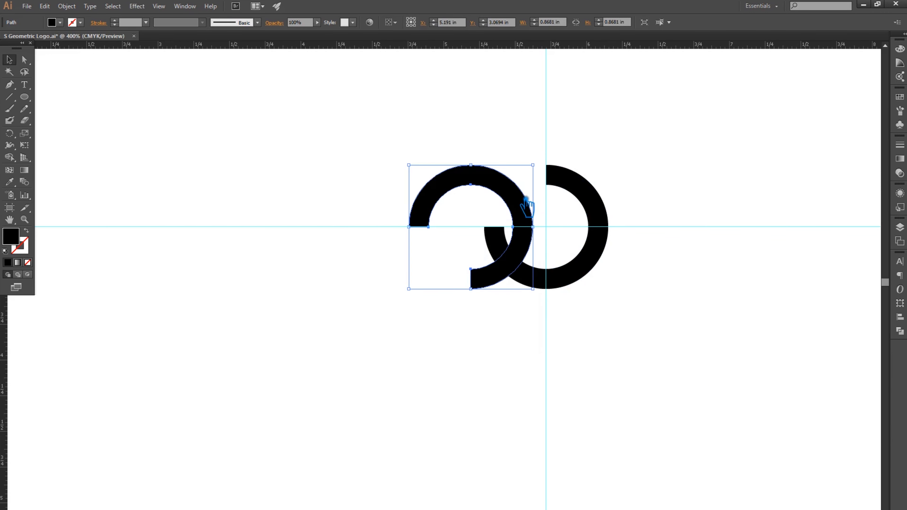
# Step: Reflect the copied left arc across the vertical axis
pyautogui.rightClick(526, 199)
pyautogui.moveTo(579, 323)
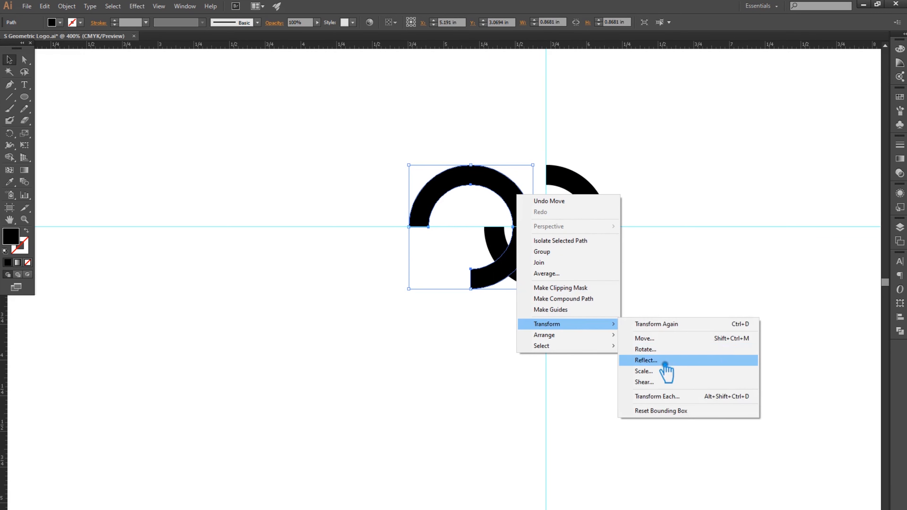
pyautogui.click(646, 361)
pyautogui.click(458, 331)
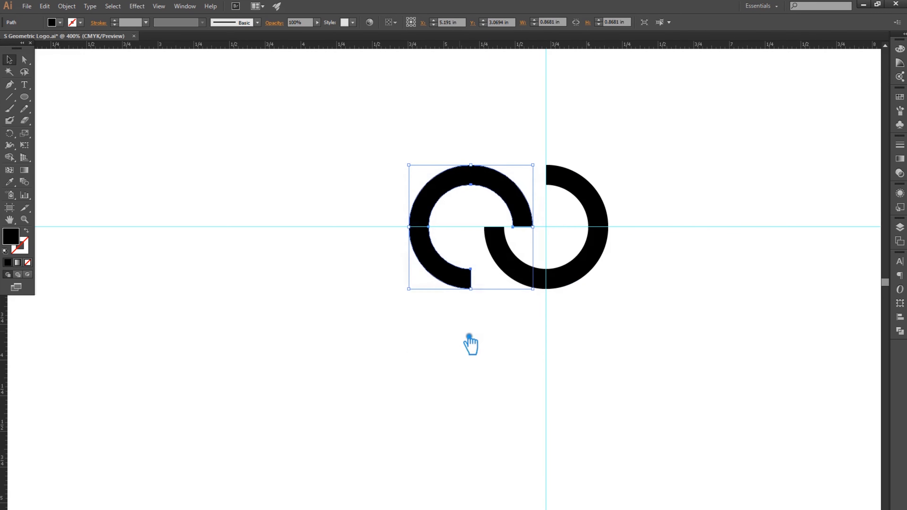
# Step: Nudge the left arc rightward until its outer edge sits just short of the vertical guide
pyautogui.press('Right')
pyautogui.press('Right')
pyautogui.press('Right')
pyautogui.press('Right')
pyautogui.press('Right')
pyautogui.press('Right')
pyautogui.press('Right')
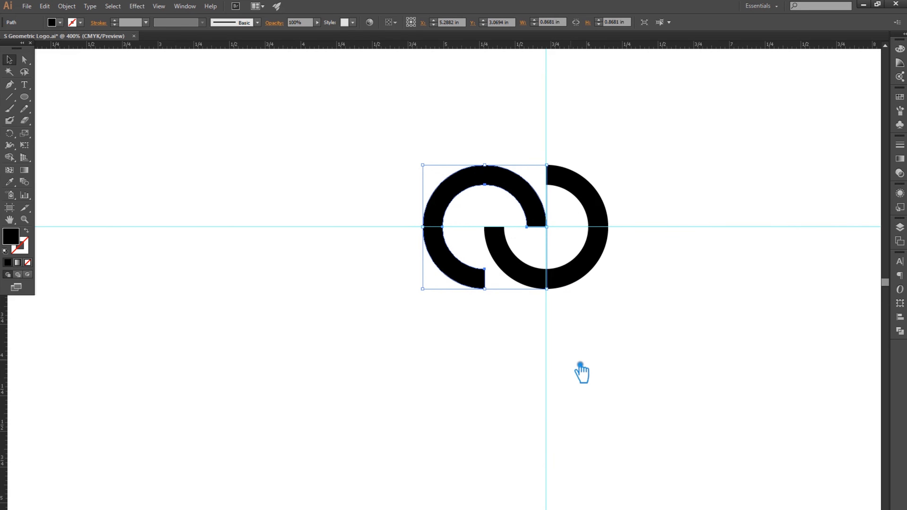
pyautogui.press('Left')
# Step: Align the left arc's inner end precisely with the intersection of the two guides
pyautogui.scroll(6, 550, 229)
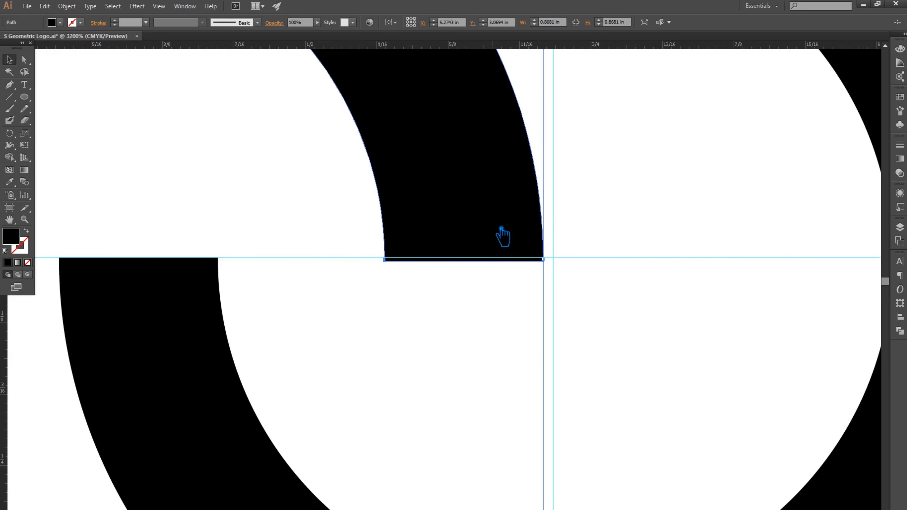
pyautogui.moveTo(502, 235); pyautogui.dragTo(523, 220)
pyautogui.click(622, 230)
pyautogui.scroll(2, 518, 290)
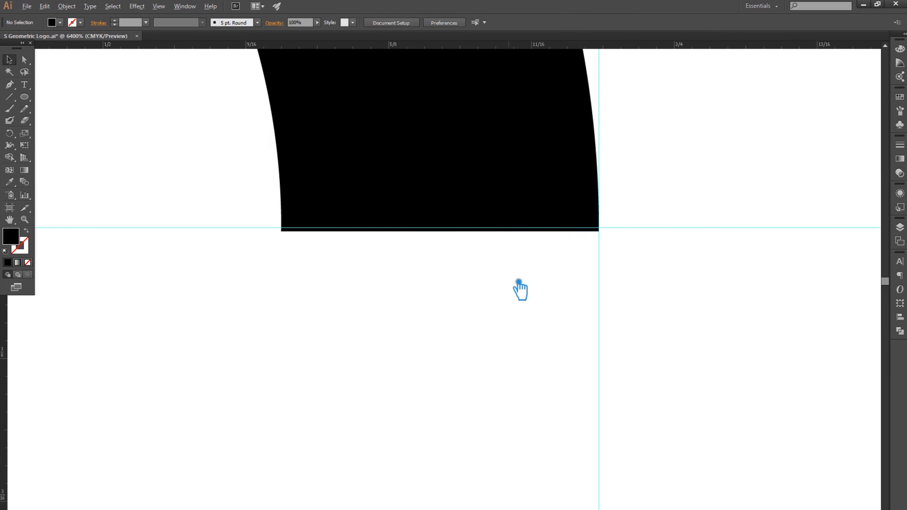
pyautogui.moveTo(424, 210)
pyautogui.mouseDown()
pyautogui.moveTo(425, 196)
pyautogui.moveTo(441, 209)
pyautogui.mouseUp()
pyautogui.click(455, 253)
pyautogui.scroll(-7, 456, 254)
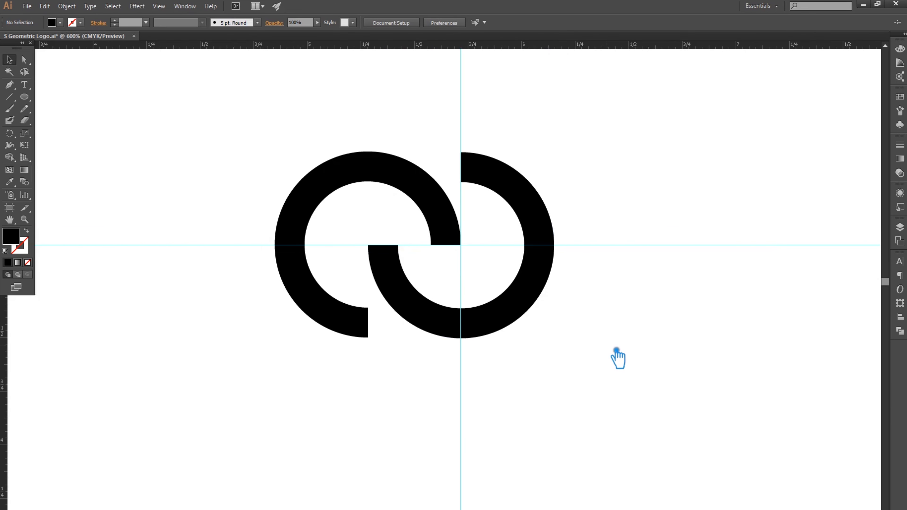
# Step: Hide the guides and place a grouped duplicate of the two interlocking arcs to the right of the original
pyautogui.hotkey('ctrl', ';')
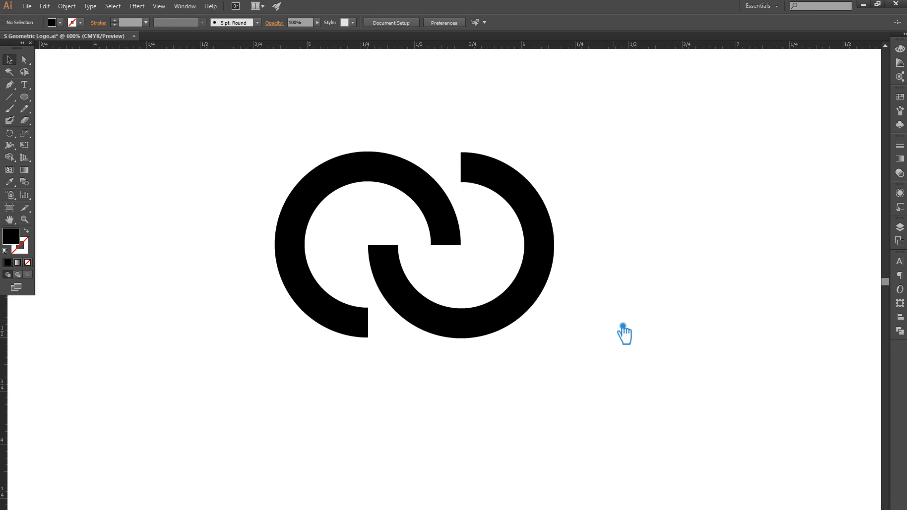
pyautogui.moveTo(613, 375); pyautogui.dragTo(218, 120)
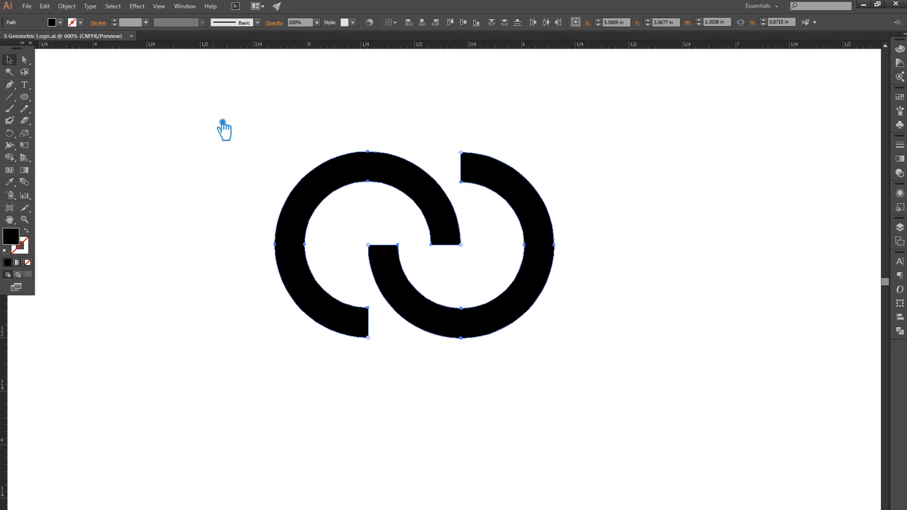
pyautogui.moveTo(549, 277); pyautogui.dragTo(666, 284)
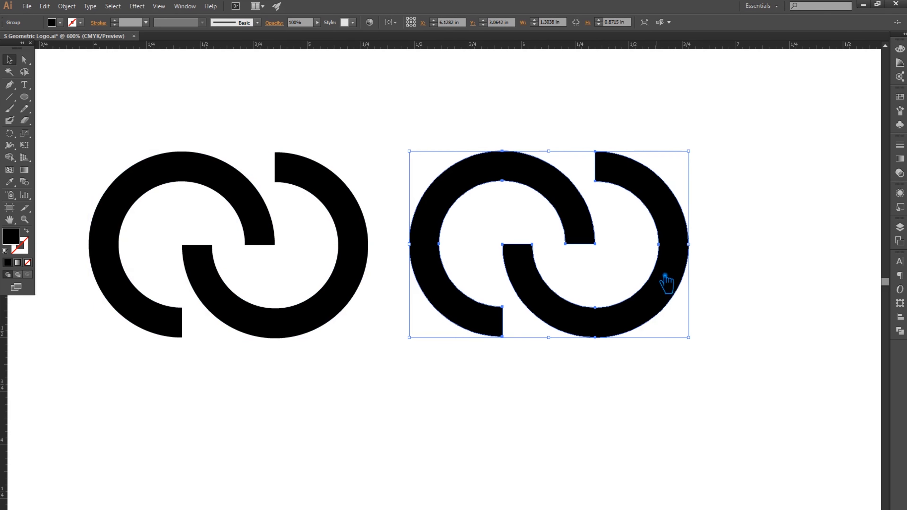
pyautogui.click(67, 6)
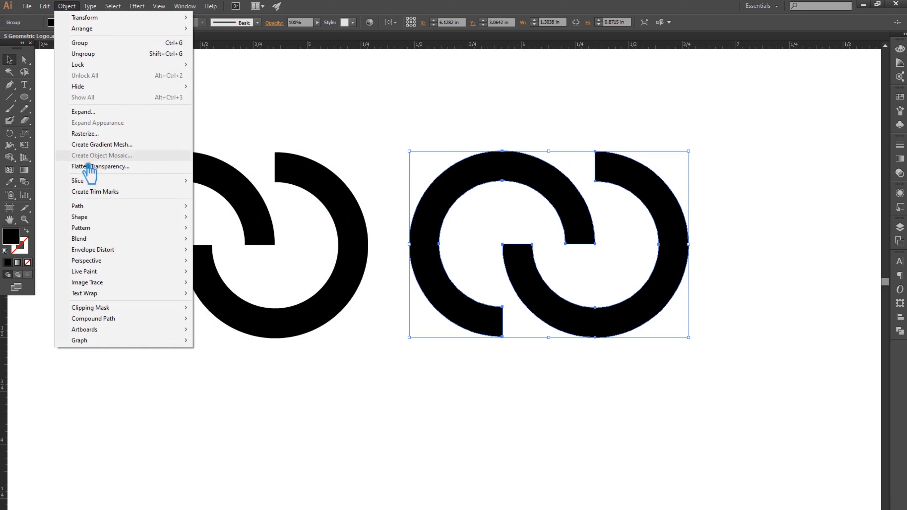
pyautogui.moveTo(117, 212)
pyautogui.click(307, 243)
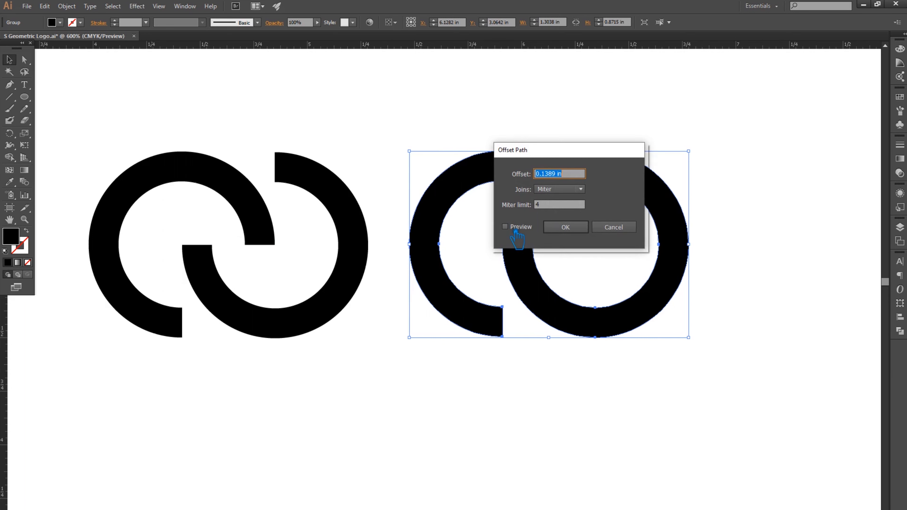
pyautogui.click(505, 226)
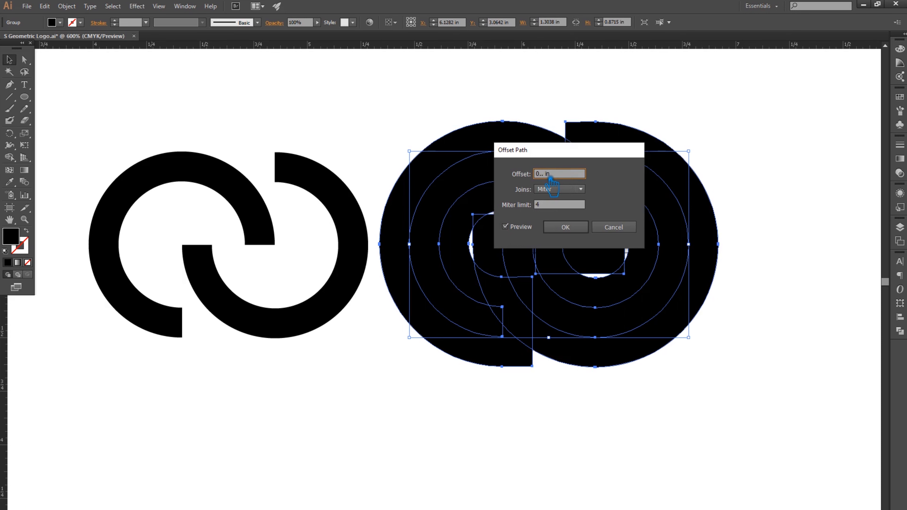
pyautogui.press('Return')
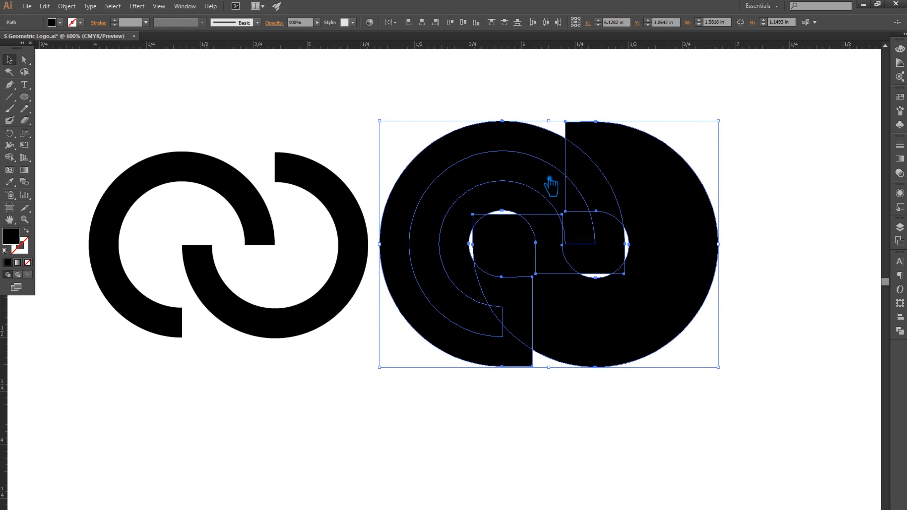
pyautogui.hotkey('ctrl', 'z')
# Step: Offset the paths of the duplicated arc pair by 0.02 in with miter joins and a miter limit of 4
pyautogui.click(67, 6)
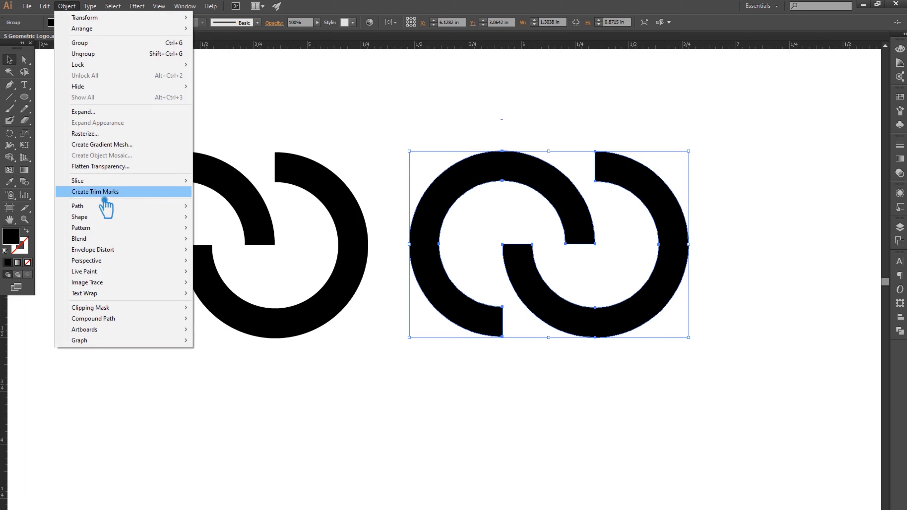
pyautogui.moveTo(104, 206)
pyautogui.click(310, 245)
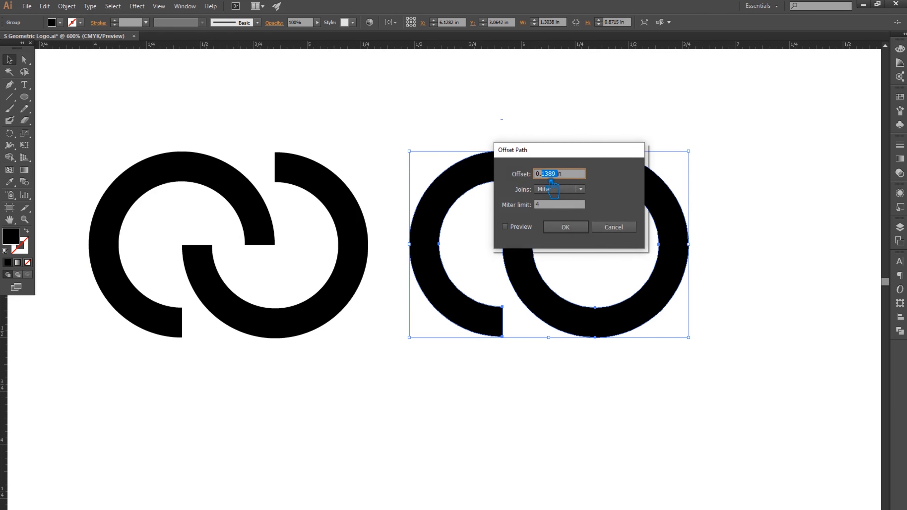
pyautogui.click(559, 206)
pyautogui.click(505, 227)
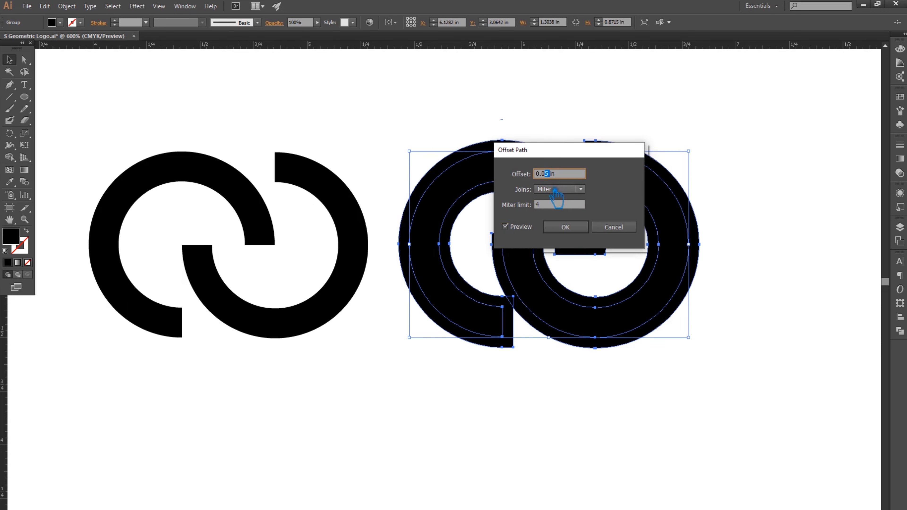
pyautogui.write('2')
pyautogui.click(554, 205)
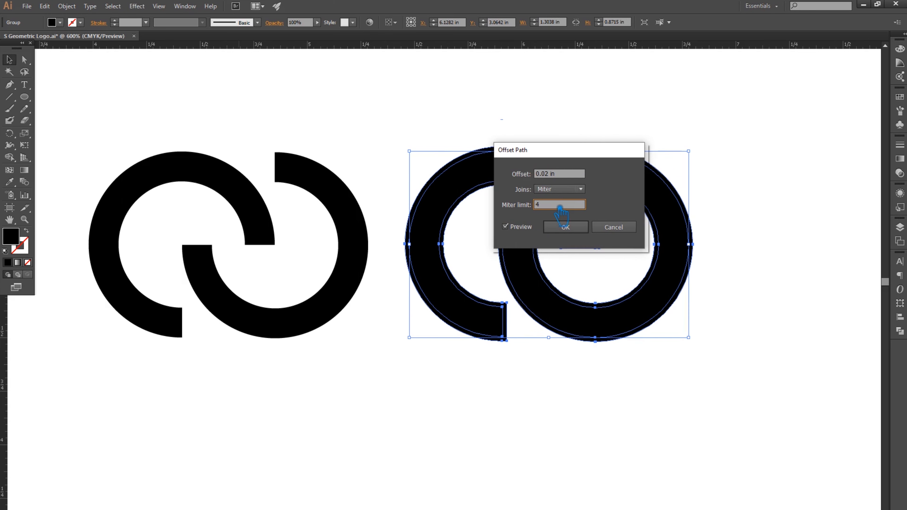
pyautogui.click(565, 227)
# Step: Expand the duplicated arcs and their offset outlines, and unite them into thicker solid arcs
pyautogui.moveTo(718, 362); pyautogui.dragTo(387, 133)
pyautogui.click(66, 6)
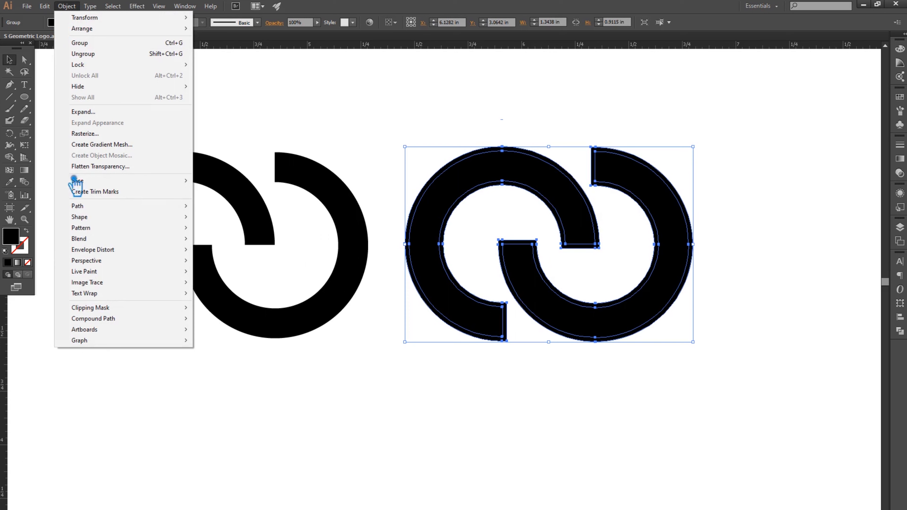
pyautogui.click(103, 113)
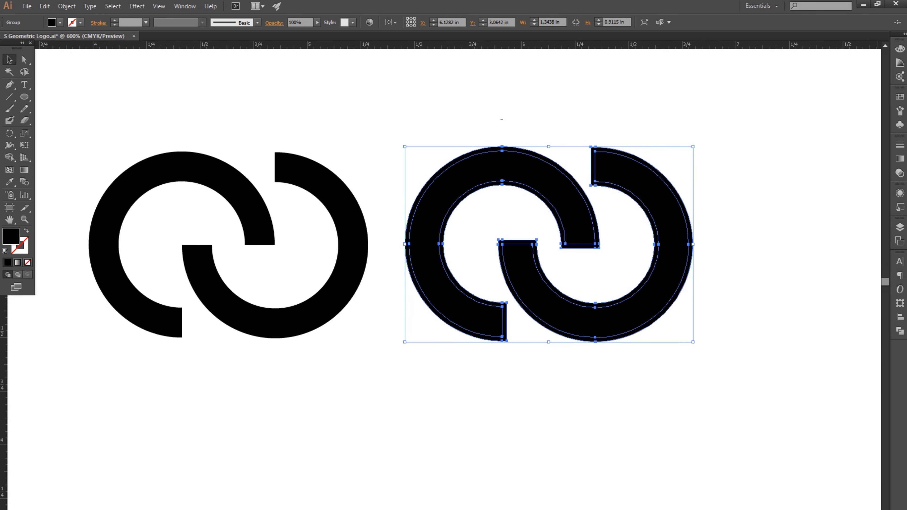
pyautogui.click(900, 331)
pyautogui.click(784, 277)
pyautogui.click(793, 209)
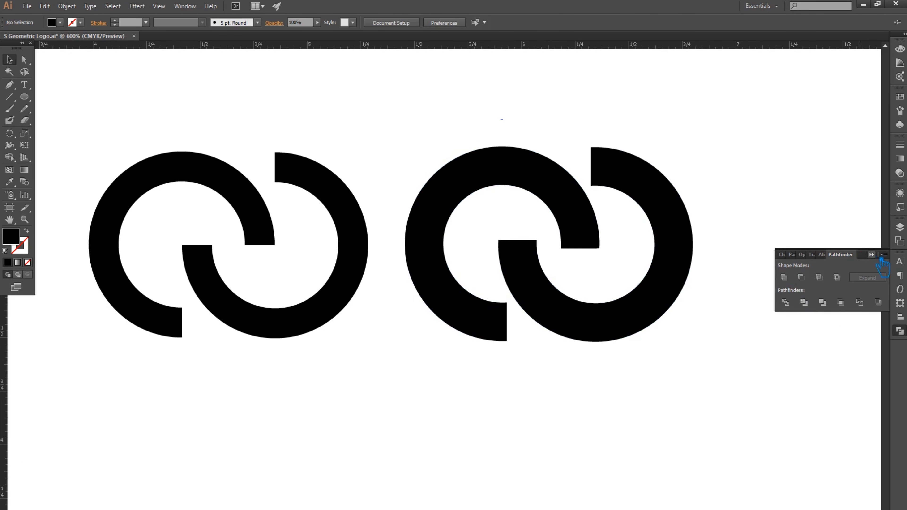
pyautogui.click(871, 255)
# Step: Place a duplicate of the thickened arc pair to its right
pyautogui.moveTo(832, 278); pyautogui.dragTo(722, 278)
pyautogui.click(579, 275)
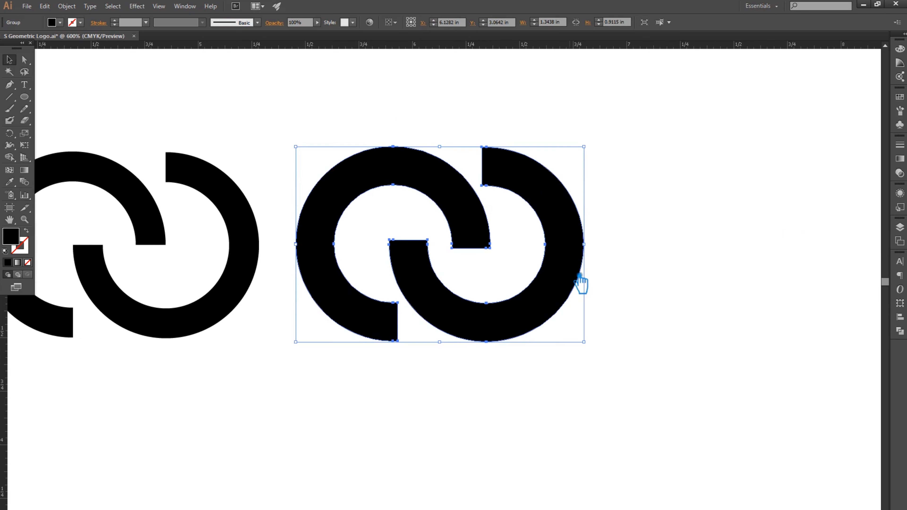
pyautogui.click(666, 294)
pyautogui.moveTo(555, 293); pyautogui.dragTo(864, 292)
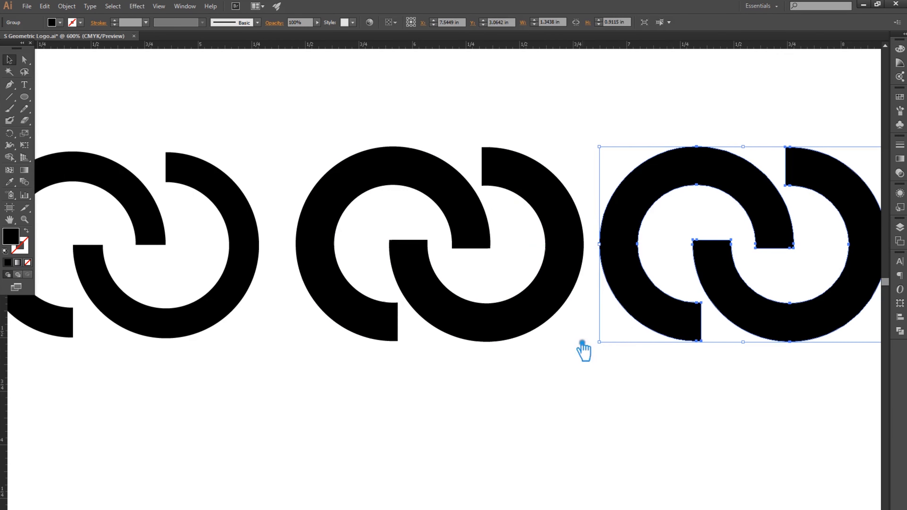
# Step: Shift the second and third arc pairs left to narrow the gaps between the three versions
pyautogui.click(579, 344)
pyautogui.moveTo(554, 316); pyautogui.dragTo(534, 318)
pyautogui.click(598, 356)
pyautogui.moveTo(665, 314); pyautogui.dragTo(647, 320)
pyautogui.click(716, 370)
pyautogui.hotkey('ctrl', '-')
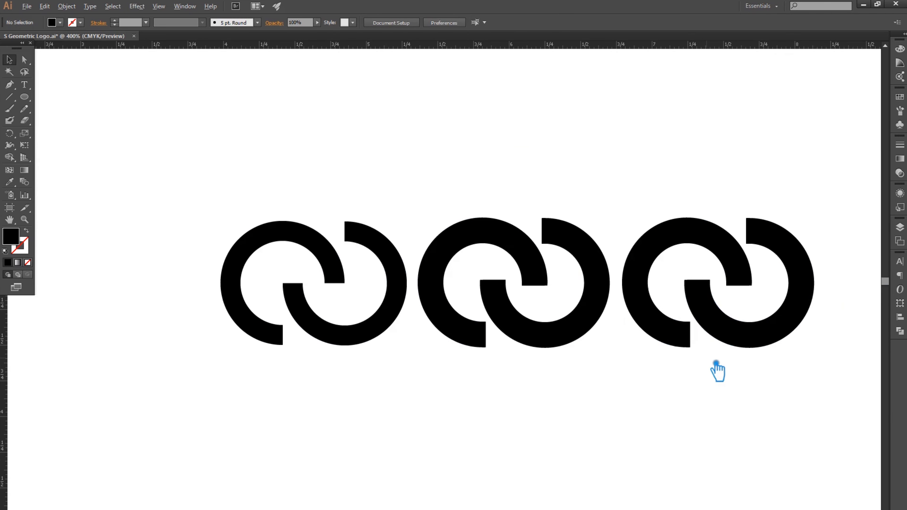
pyautogui.moveTo(747, 391); pyautogui.dragTo(684, 381)
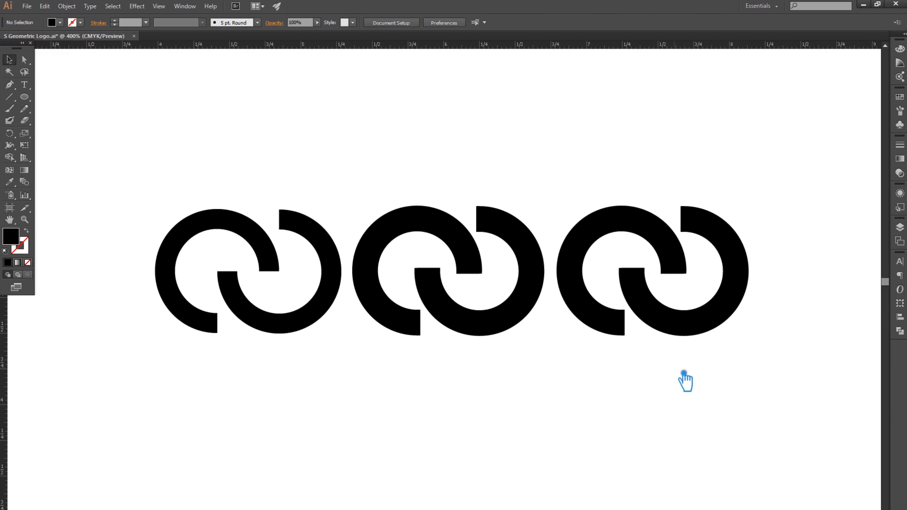
# Step: Offset the paths of the third arc pair by 0.01 in with miter joins
pyautogui.click(694, 334)
pyautogui.click(67, 6)
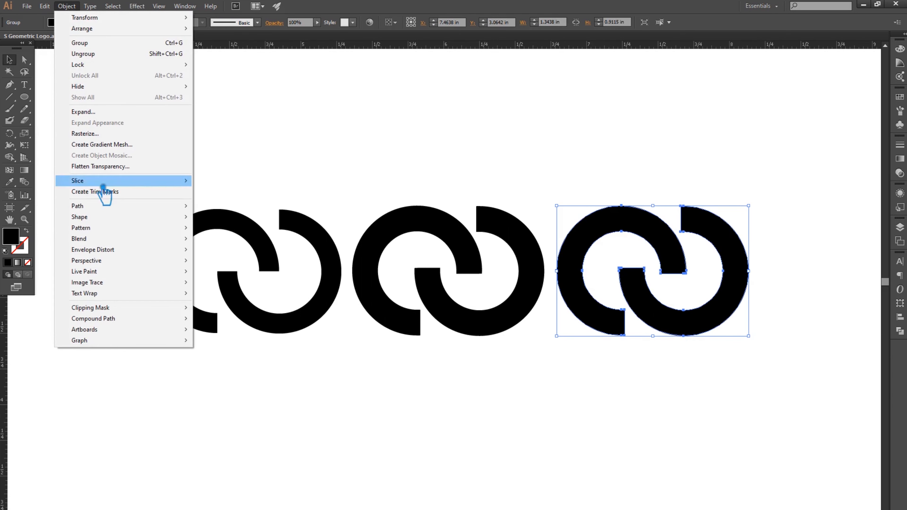
pyautogui.moveTo(138, 207)
pyautogui.click(250, 244)
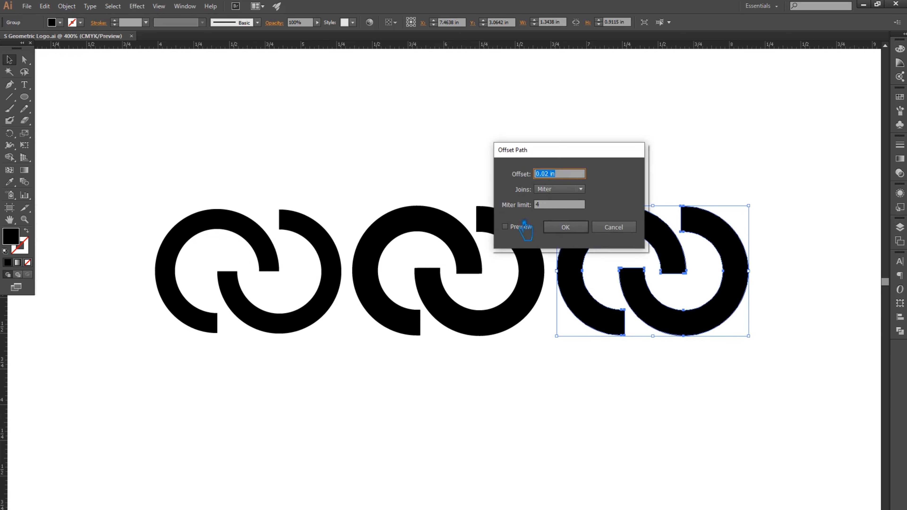
pyautogui.click(512, 231)
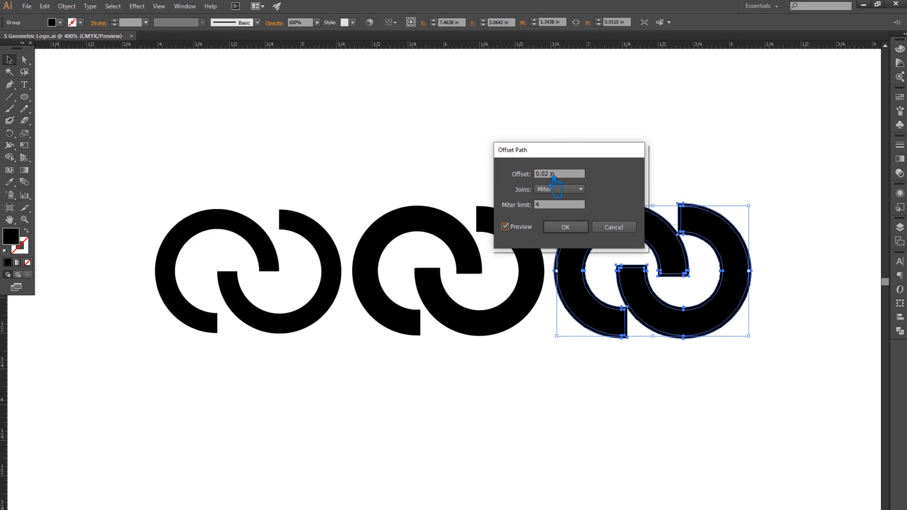
pyautogui.write('1')
pyautogui.click(563, 206)
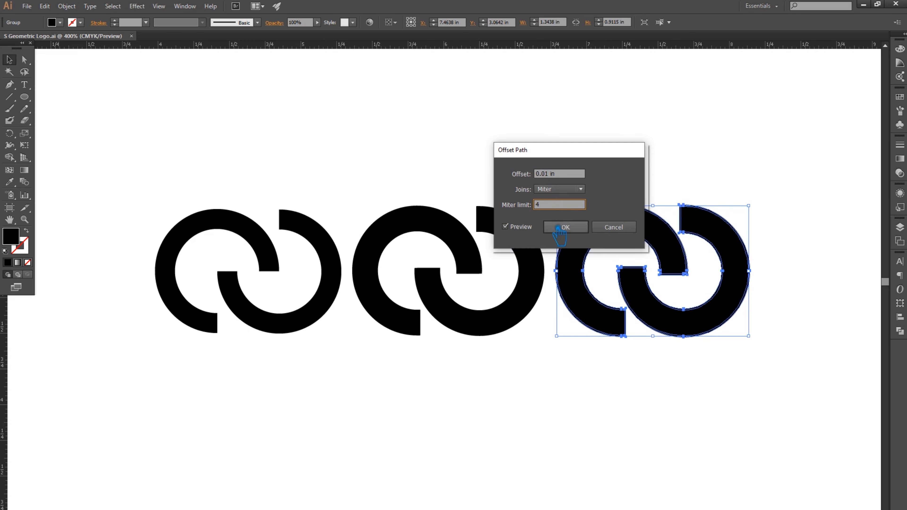
pyautogui.click(560, 228)
# Step: Unite the third arc pair with its offset outlines to form the thickest version
pyautogui.click(809, 240)
pyautogui.moveTo(787, 352); pyautogui.dragTo(571, 176)
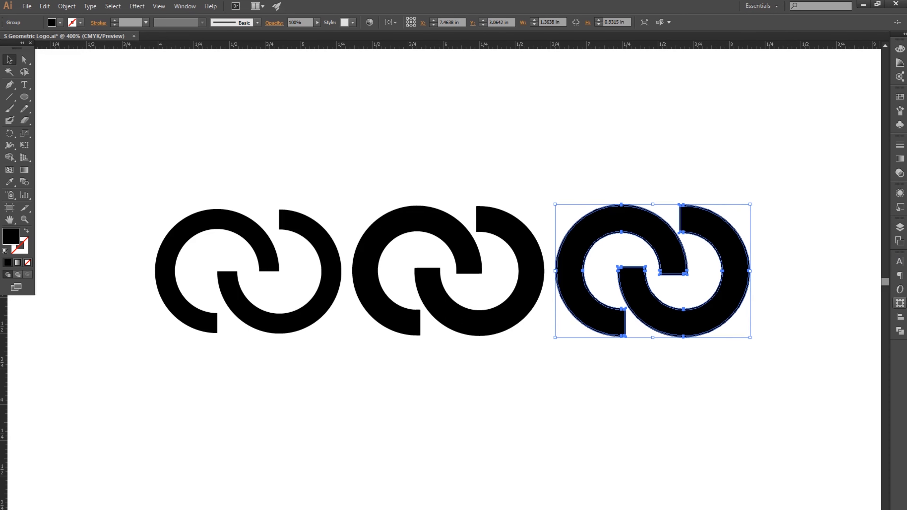
pyautogui.click(900, 331)
pyautogui.click(785, 278)
pyautogui.click(829, 239)
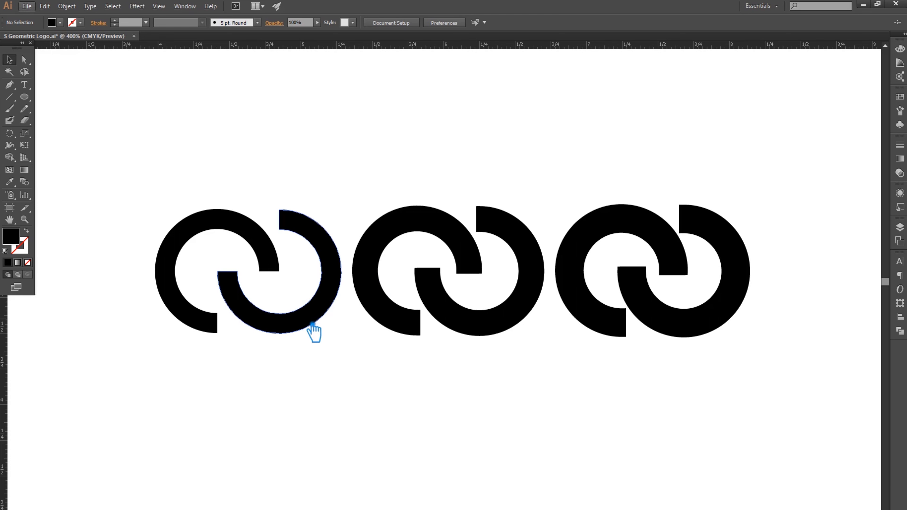
# Step: Place a backup copy of all three arc pairs above the originals, beyond the artboard's upper edge
pyautogui.hotkey('ctrl', '-')
pyautogui.hotkey('ctrl', '-')
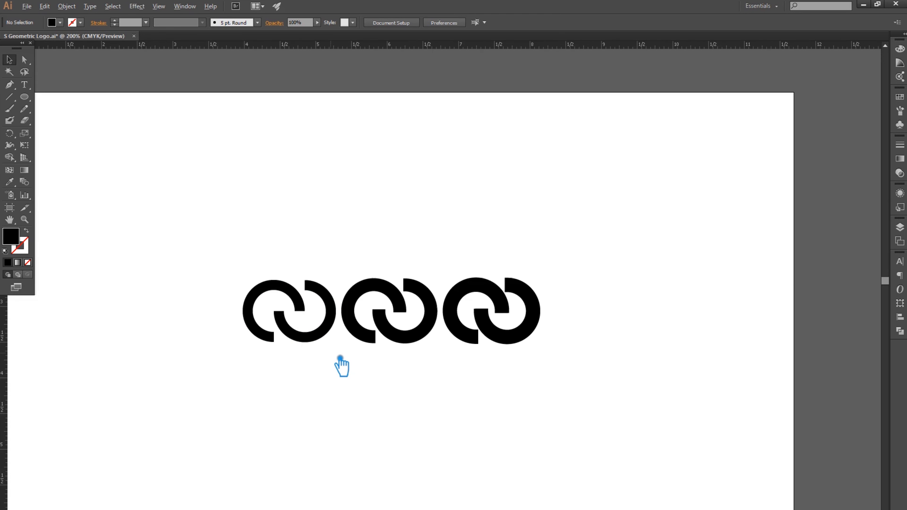
pyautogui.moveTo(570, 396); pyautogui.dragTo(261, 291)
pyautogui.moveTo(360, 314); pyautogui.dragTo(369, 77)
pyautogui.click(439, 408)
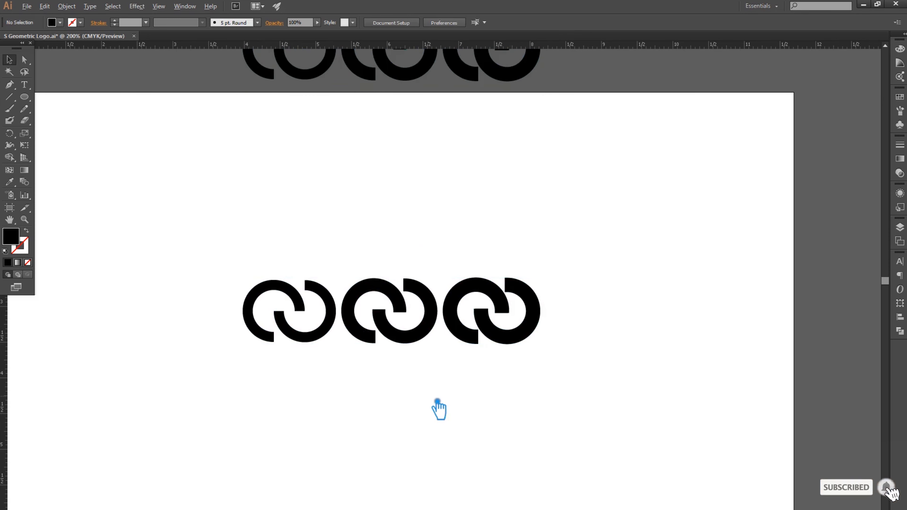
# Step: Rotate the original thin arc pair 90° clockwise so it stands upright
pyautogui.scroll(2, 435, 383)
pyautogui.click(222, 275)
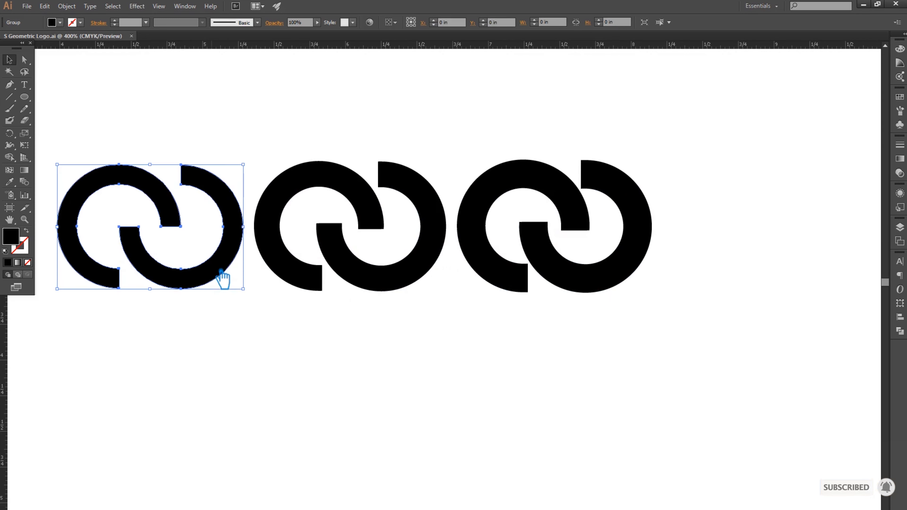
pyautogui.moveTo(254, 165); pyautogui.dragTo(238, 308)
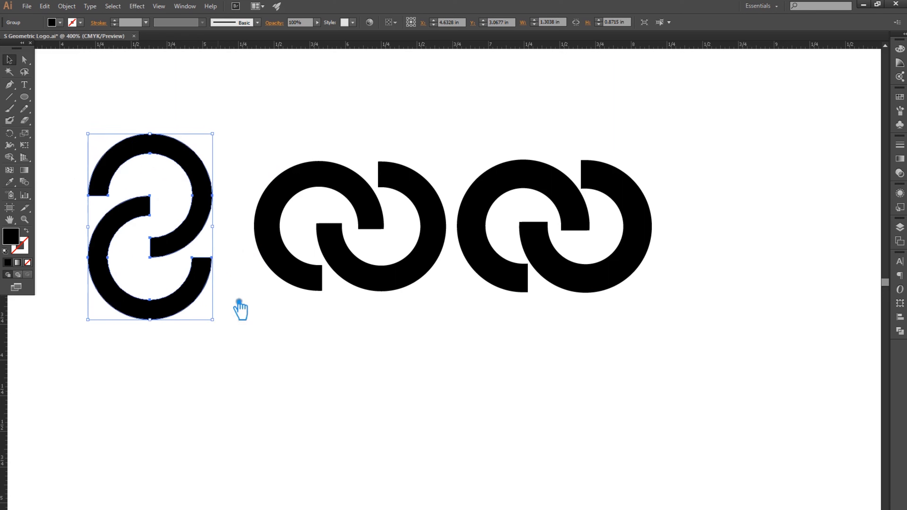
pyautogui.click(263, 311)
# Step: Rotate the middle arc pair 90° clockwise and move it close beside the thin upright pair
pyautogui.click(350, 270)
pyautogui.moveTo(462, 168); pyautogui.dragTo(414, 302)
pyautogui.click(471, 301)
pyautogui.moveTo(401, 242); pyautogui.dragTo(342, 242)
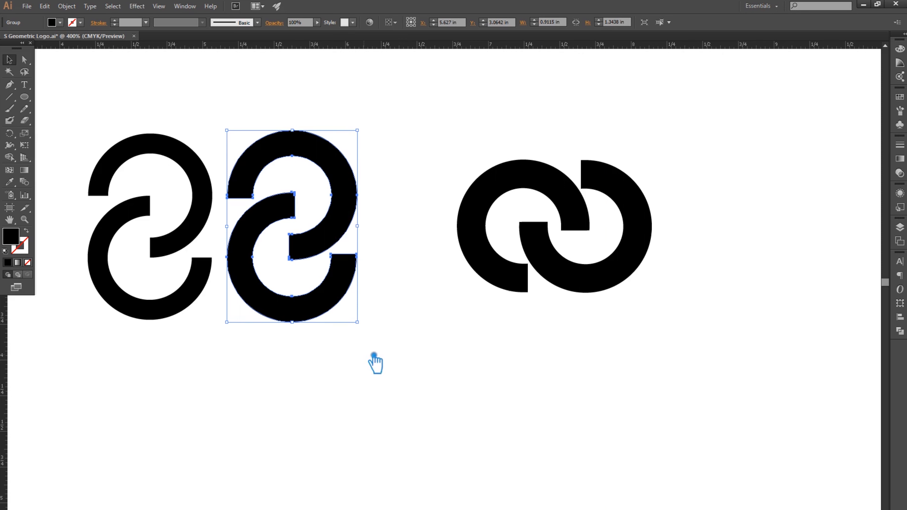
pyautogui.click(530, 318)
# Step: Rotate the thickest arc pair 90° counterclockwise and move it left beside the middle pair
pyautogui.click(485, 227)
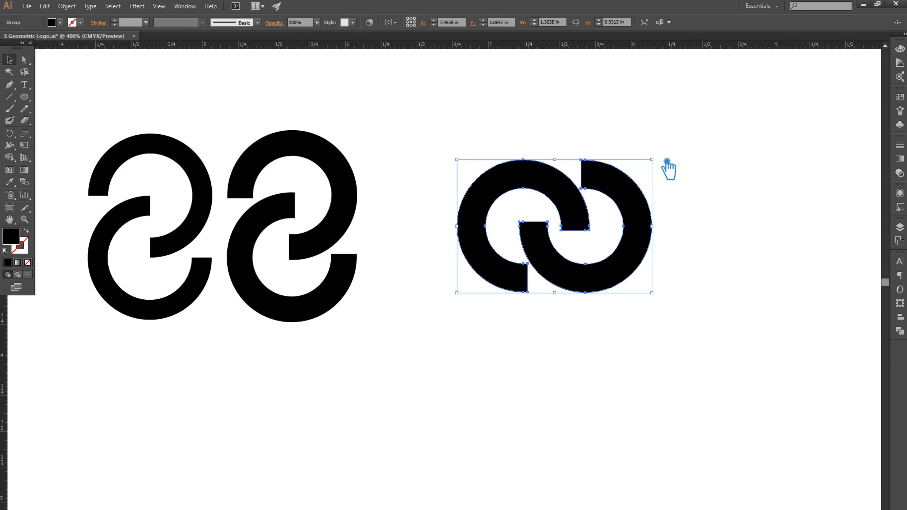
pyautogui.moveTo(666, 161); pyautogui.dragTo(531, 159)
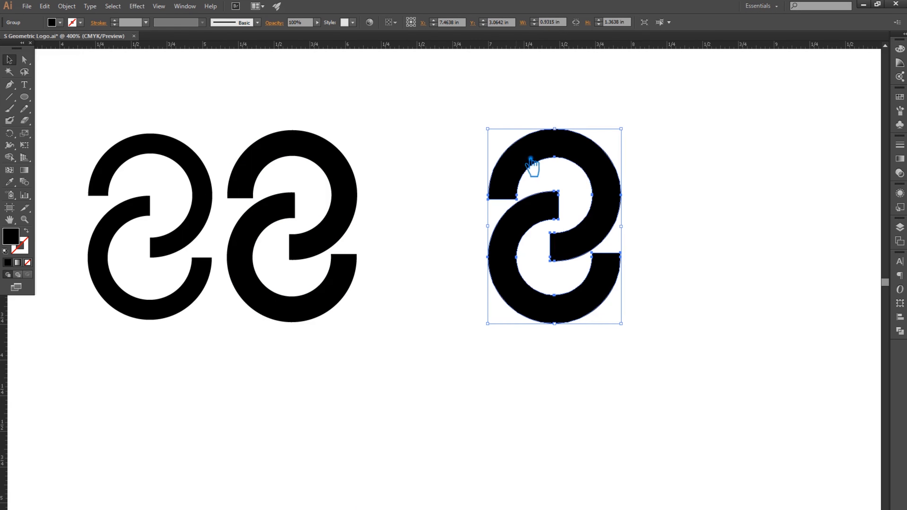
pyautogui.moveTo(622, 194); pyautogui.dragTo(514, 196)
pyautogui.click(653, 191)
pyautogui.hscroll(-5, 672, 279)
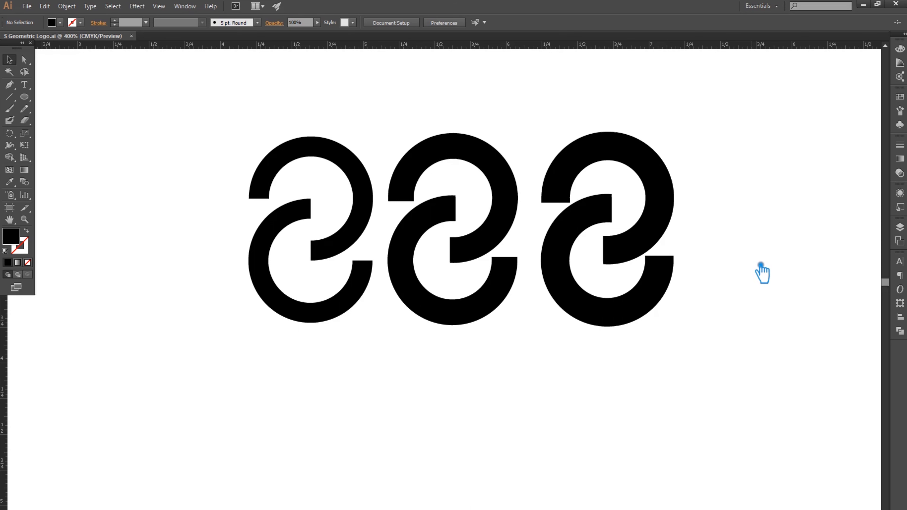
# Step: Ungroup the three upright arc pairs and move their lower arcs slightly down to widen the gap to the upper arcs
pyautogui.click(577, 236)
pyautogui.rightClick(578, 230)
pyautogui.click(473, 320)
pyautogui.moveTo(622, 368); pyautogui.dragTo(250, 246)
pyautogui.rightClick(411, 251)
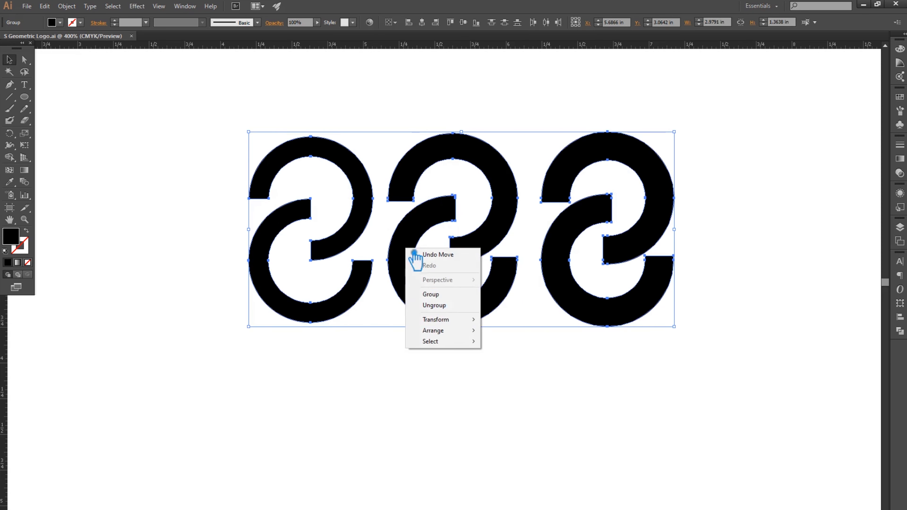
pyautogui.click(448, 310)
pyautogui.moveTo(679, 361); pyautogui.dragTo(261, 273)
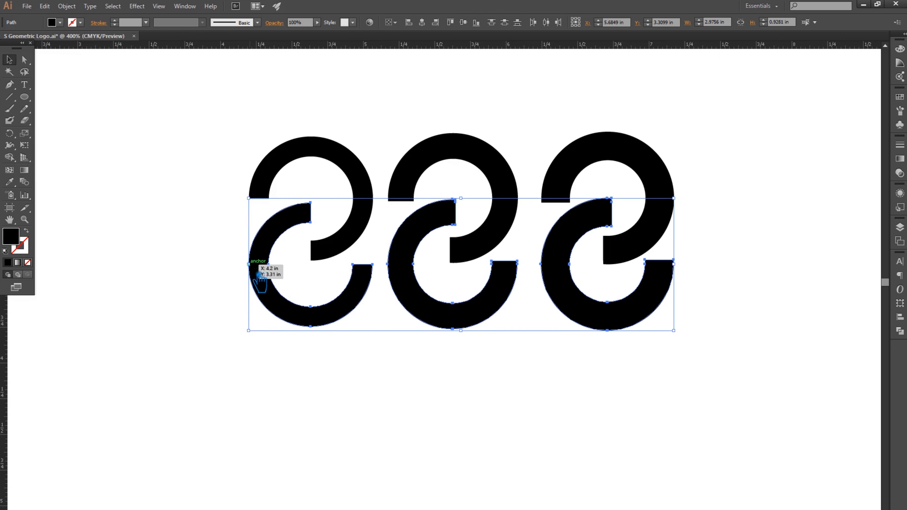
pyautogui.click(321, 411)
# Step: Group the upper and lower arcs of each of the three versions separately
pyautogui.moveTo(746, 367); pyautogui.dragTo(546, 91)
pyautogui.moveTo(537, 335); pyautogui.dragTo(376, 92)
pyautogui.click(510, 356)
pyautogui.moveTo(510, 356); pyautogui.dragTo(411, 114)
pyautogui.moveTo(370, 340); pyautogui.dragTo(278, 128)
pyautogui.click(729, 180)
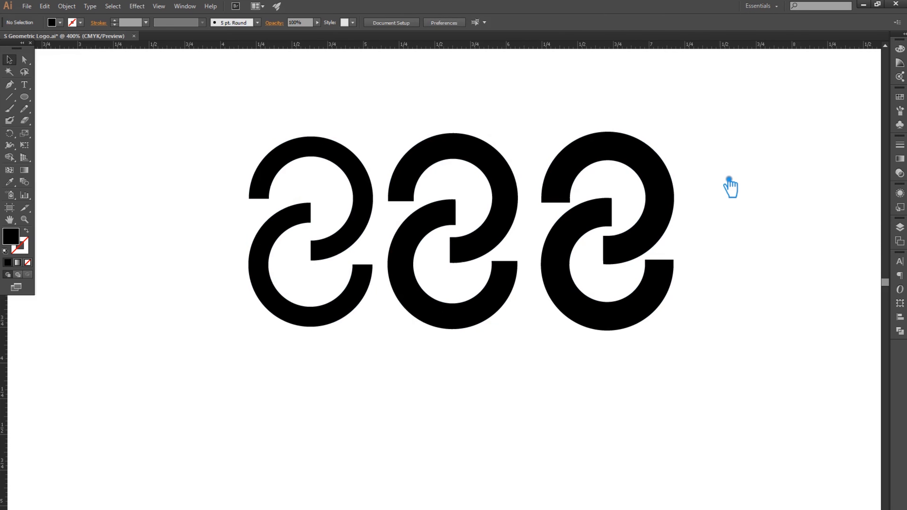
# Step: Reflect the thinnest arc pair across the vertical axis so it reads as an S
pyautogui.click(506, 170)
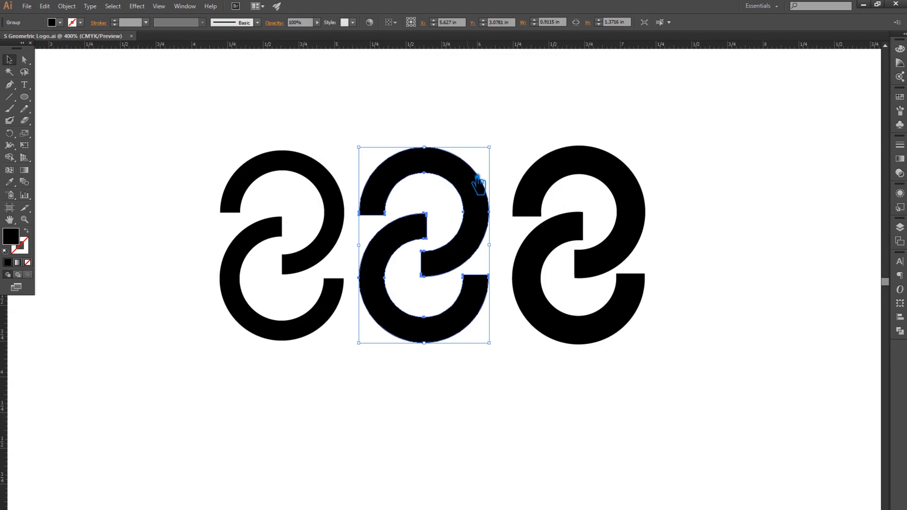
pyautogui.rightClick(331, 191)
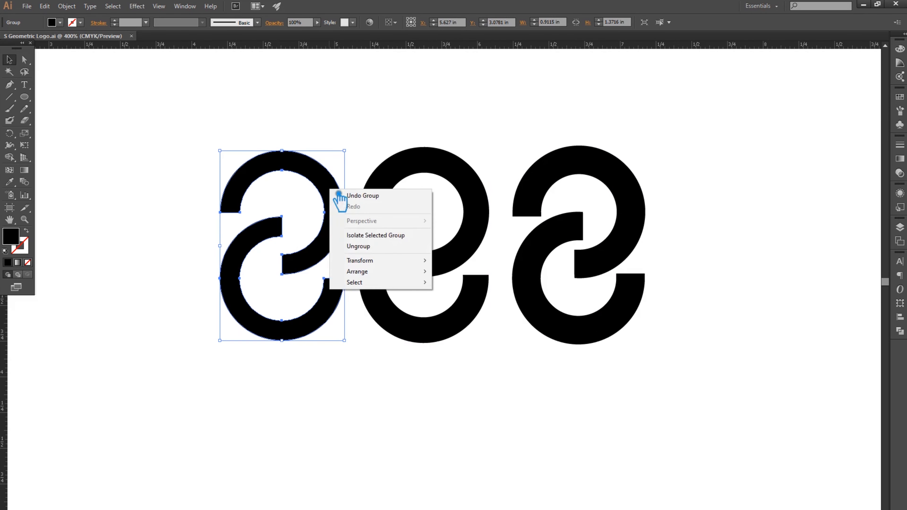
pyautogui.moveTo(427, 262)
pyautogui.click(471, 297)
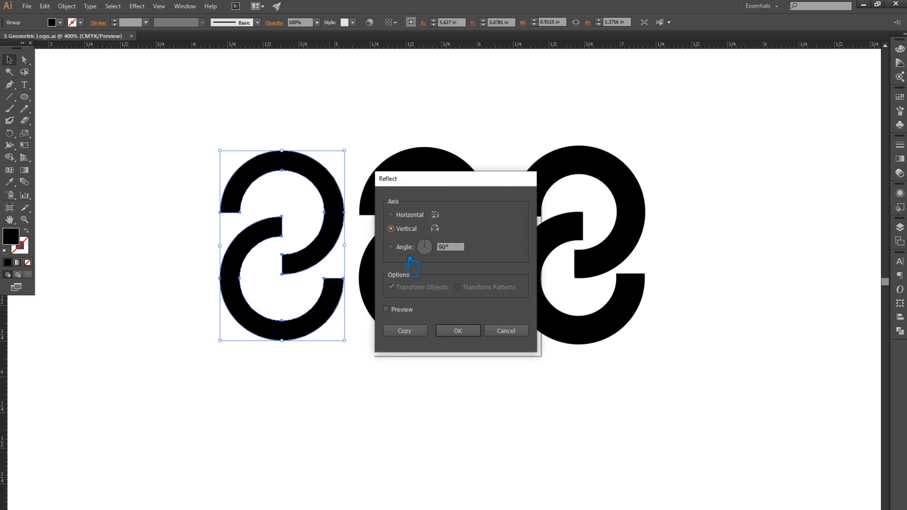
pyautogui.click(459, 331)
pyautogui.click(467, 391)
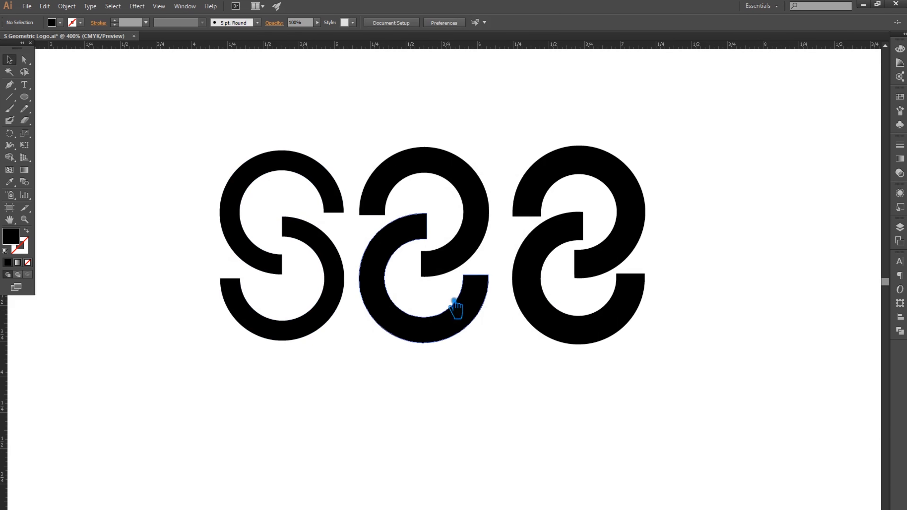
# Step: Reflect the middle arc pair across the vertical axis so it reads as an S
pyautogui.rightClick(478, 218)
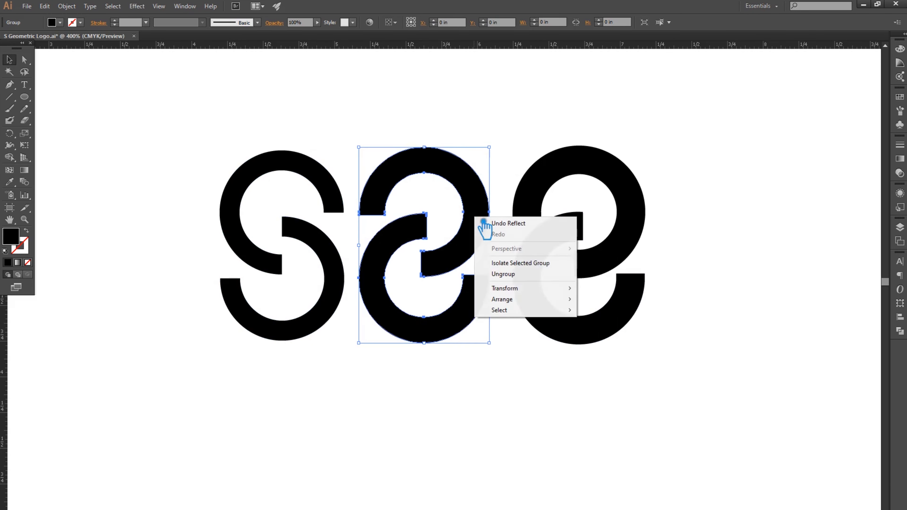
pyautogui.moveTo(526, 288)
pyautogui.click(639, 337)
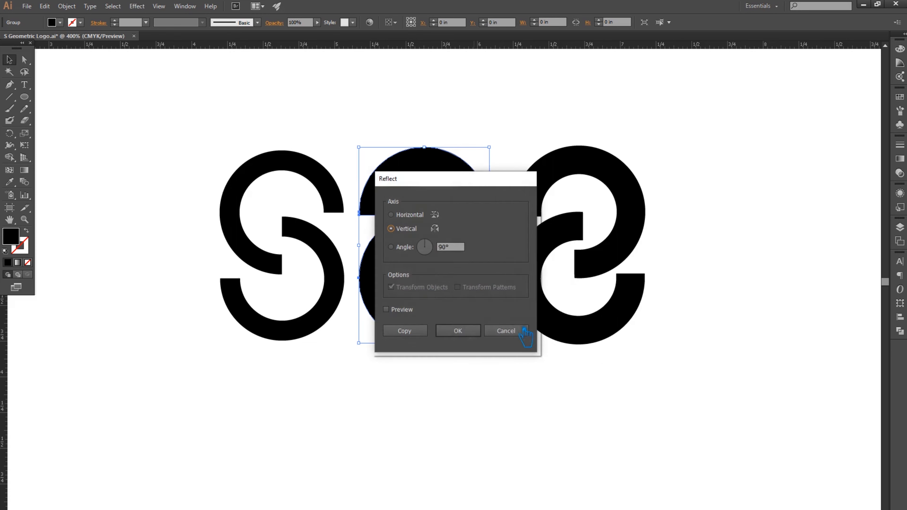
pyautogui.click(472, 340)
# Step: Reflect the thickest arc pair across the vertical axis so it reads as an S
pyautogui.rightClick(549, 241)
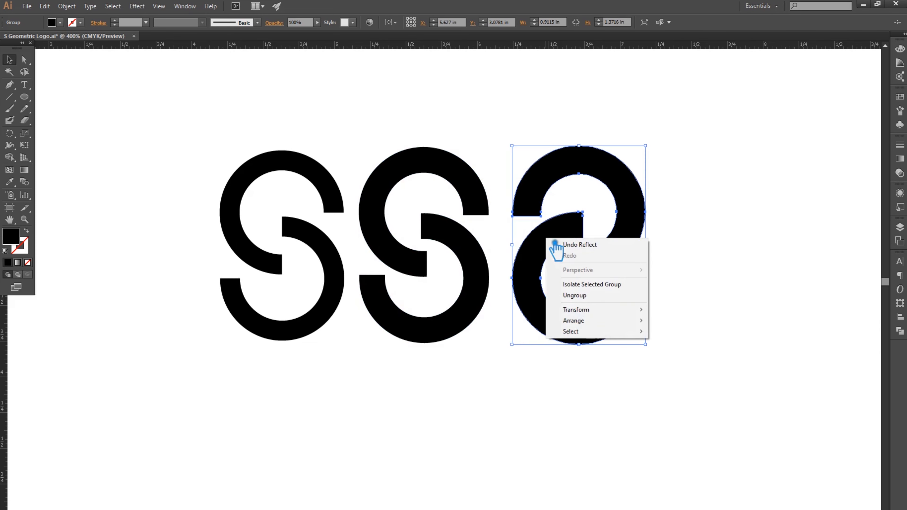
pyautogui.moveTo(604, 310)
pyautogui.click(675, 346)
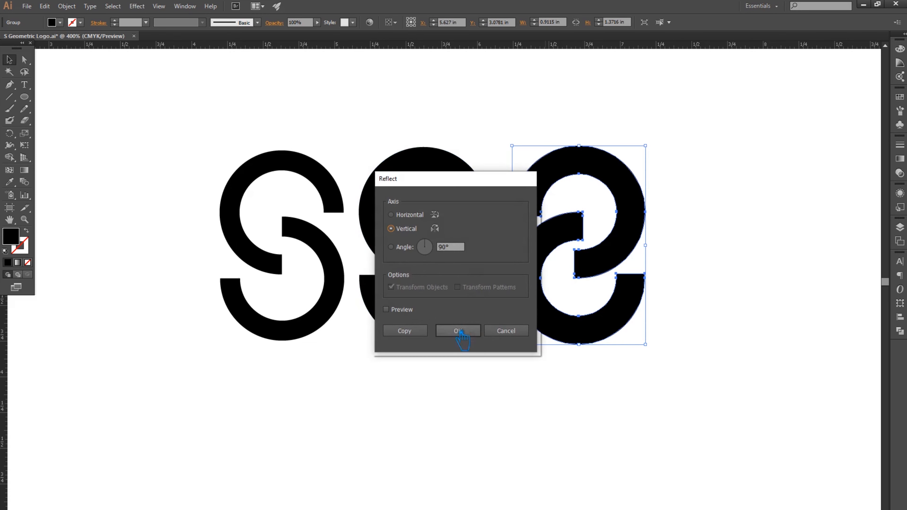
pyautogui.click(472, 337)
pyautogui.click(567, 376)
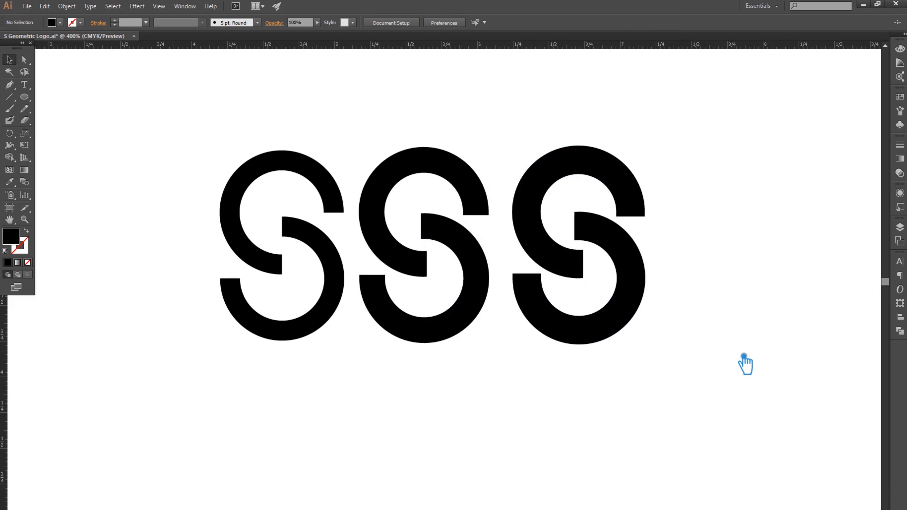
# Step: Ungroup all three S shapes into separate upper and lower arcs
pyautogui.click(331, 258)
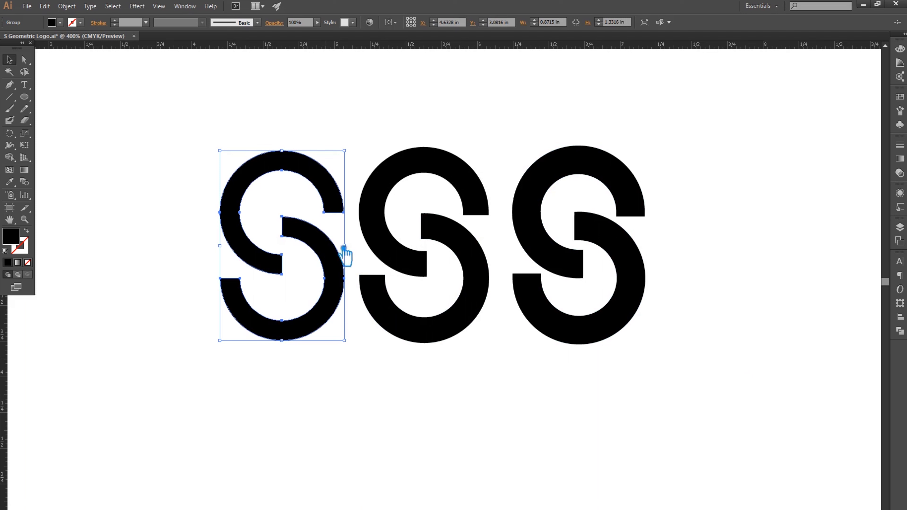
pyautogui.keyDown('shift'); pyautogui.click(470, 255); pyautogui.keyUp('shift')
pyautogui.keyDown('shift'); pyautogui.click(612, 254); pyautogui.keyUp('shift')
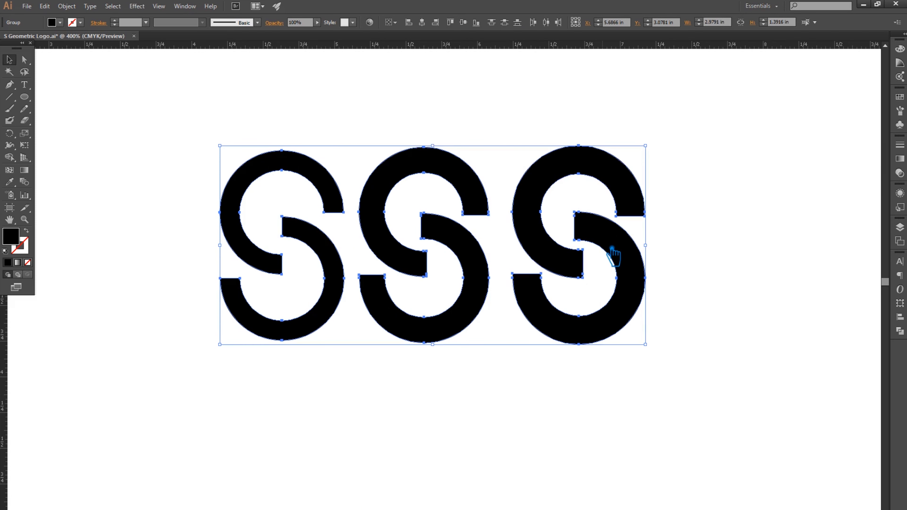
pyautogui.rightClick(636, 266)
pyautogui.click(713, 333)
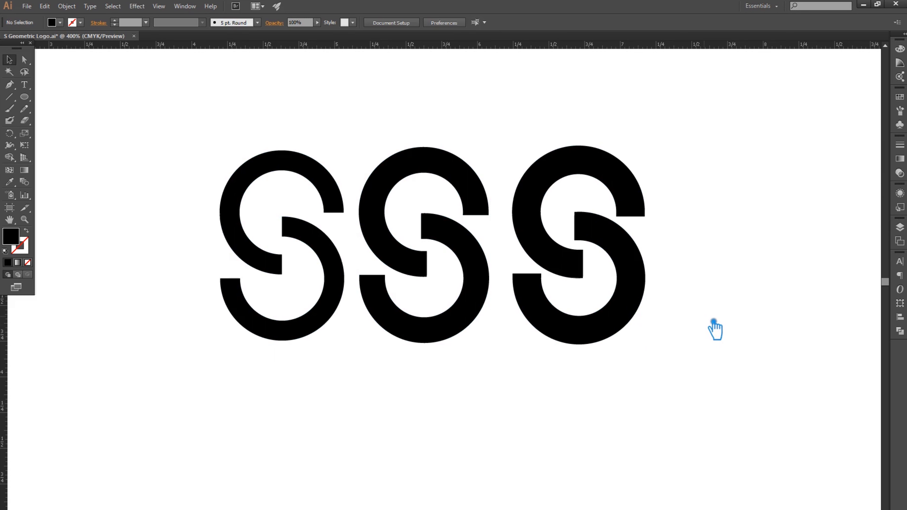
# Step: Nudge the middle S's lower arc slightly to the right, towards alignment with the upper arc's inner end
pyautogui.click(470, 249)
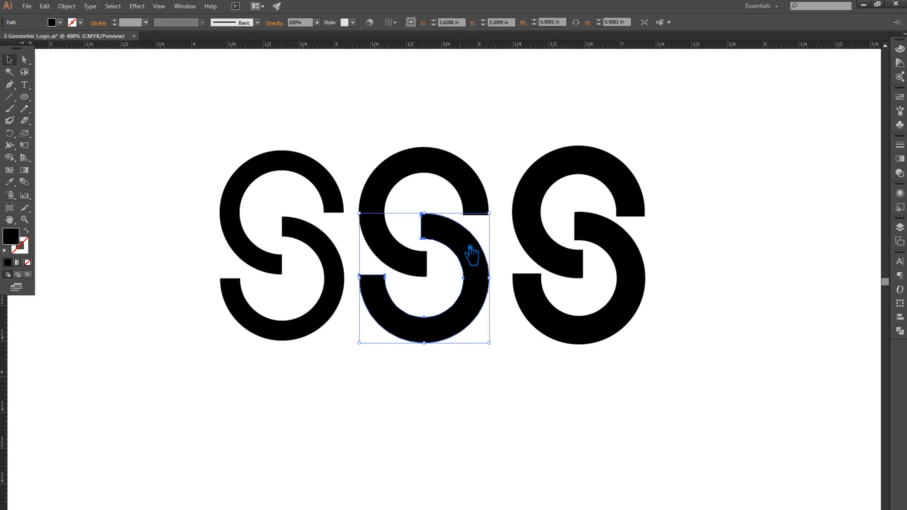
pyautogui.press('Right')
pyautogui.press('Right')
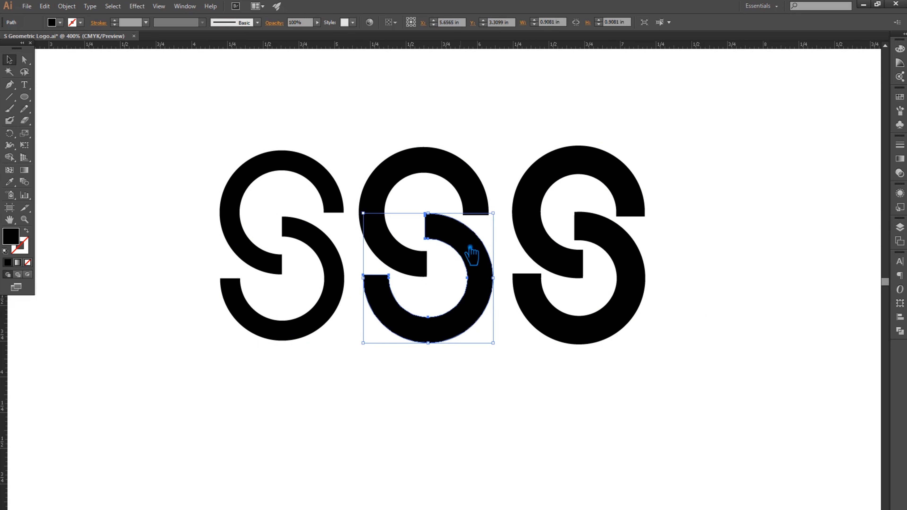
pyautogui.click(451, 271)
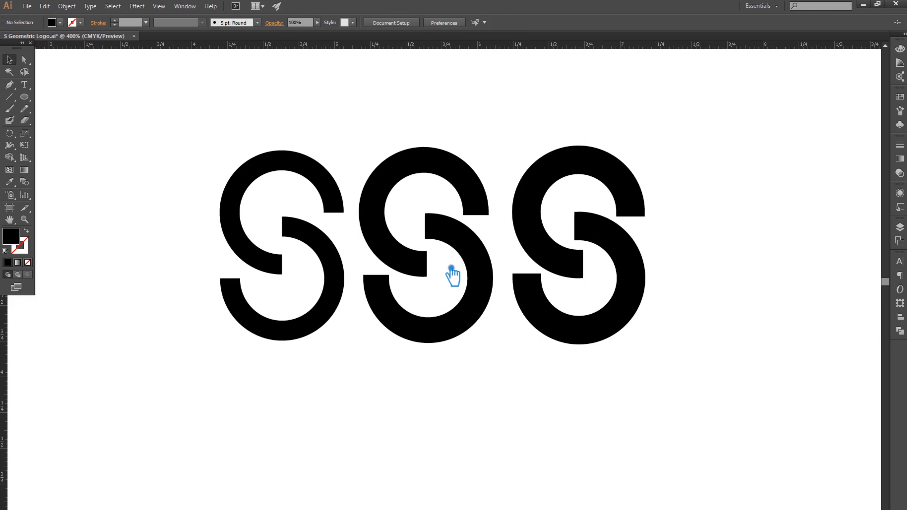
# Step: Show the guides and move the middle S so its upper arc's inner end lies on the vertical guide
pyautogui.hotkey('ctrl', ';')
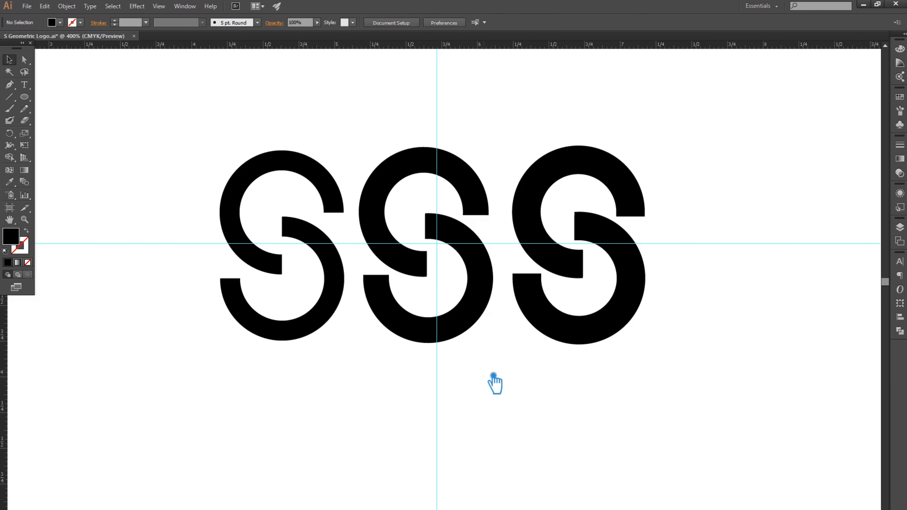
pyautogui.click(395, 147)
pyautogui.moveTo(462, 239); pyautogui.dragTo(470, 235)
pyautogui.scroll(7, 462, 275)
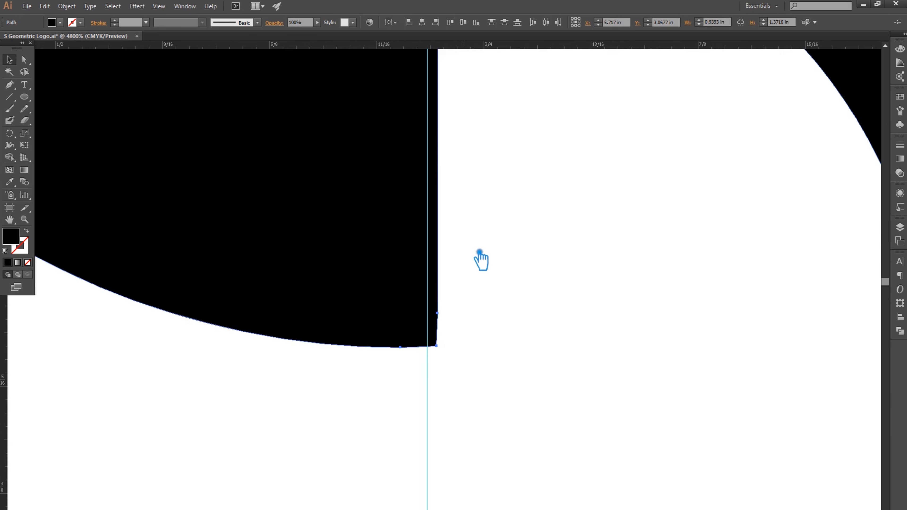
pyautogui.moveTo(417, 256); pyautogui.dragTo(402, 252)
pyautogui.scroll(-3, 471, 246)
pyautogui.click(516, 211)
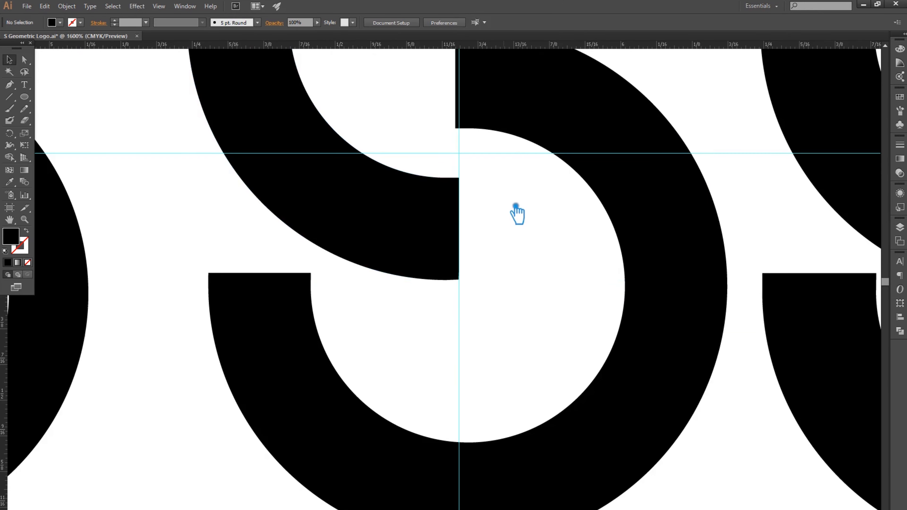
# Step: Move the middle S's lower arc right so its inner end lines up with the vertical guide
pyautogui.moveTo(516, 210); pyautogui.dragTo(527, 325)
pyautogui.scroll(2, 477, 138)
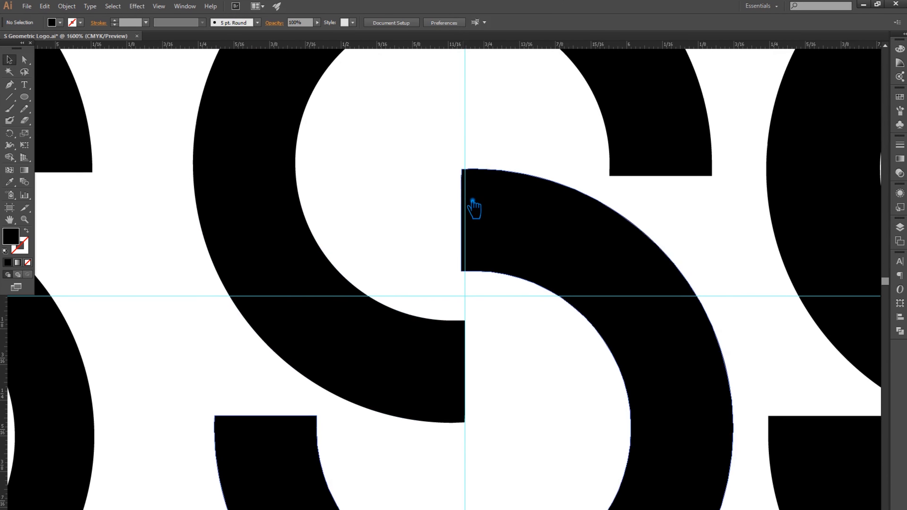
pyautogui.hscroll(-3, 482, 203)
pyautogui.scroll(3, 493, 203)
pyautogui.hscroll(-3, 507, 206)
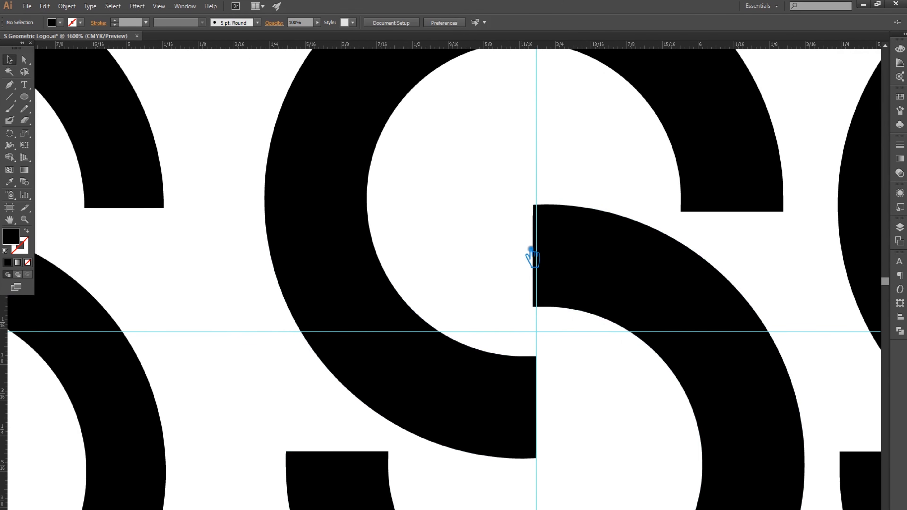
pyautogui.scroll(3, 532, 257)
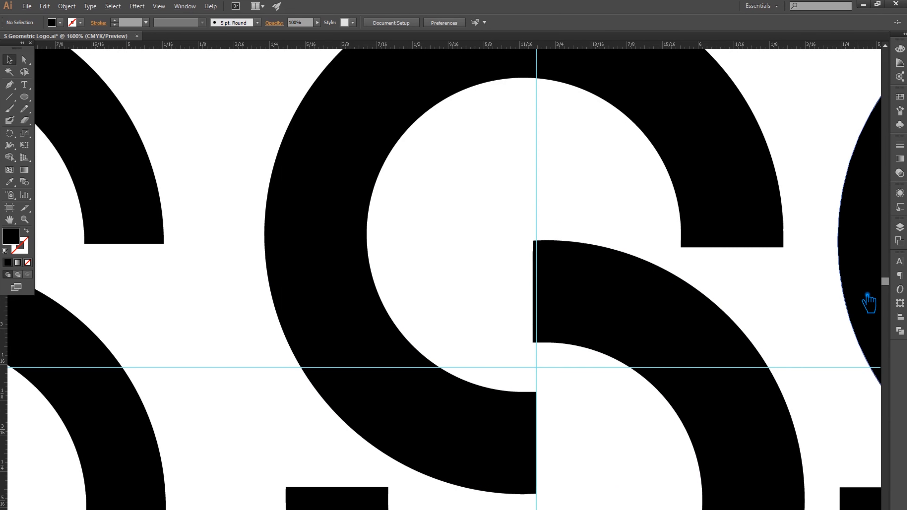
pyautogui.scroll(3, 575, 311)
pyautogui.moveTo(581, 304); pyautogui.dragTo(594, 299)
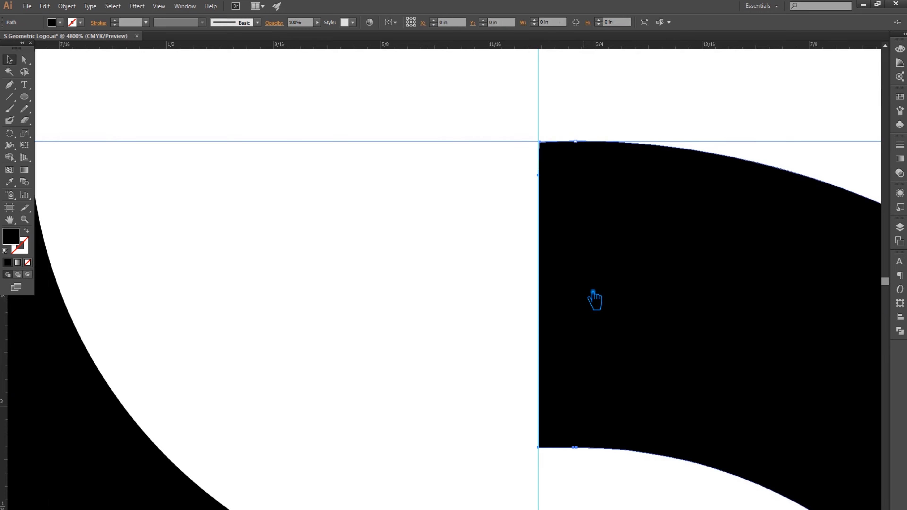
pyautogui.scroll(-8, 594, 301)
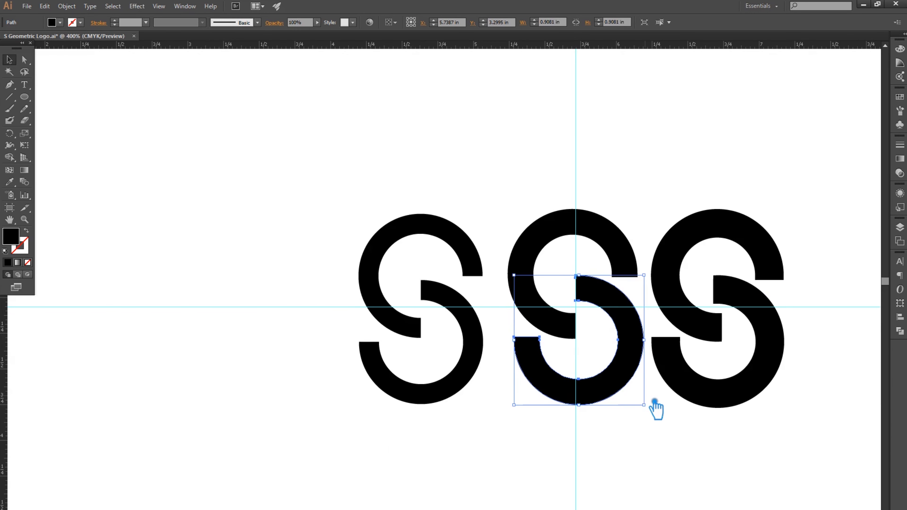
pyautogui.click(655, 403)
# Step: Group the middle S's two arcs and move the S left, clear of the vertical guide
pyautogui.moveTo(648, 415); pyautogui.dragTo(603, 394)
pyautogui.click(593, 158)
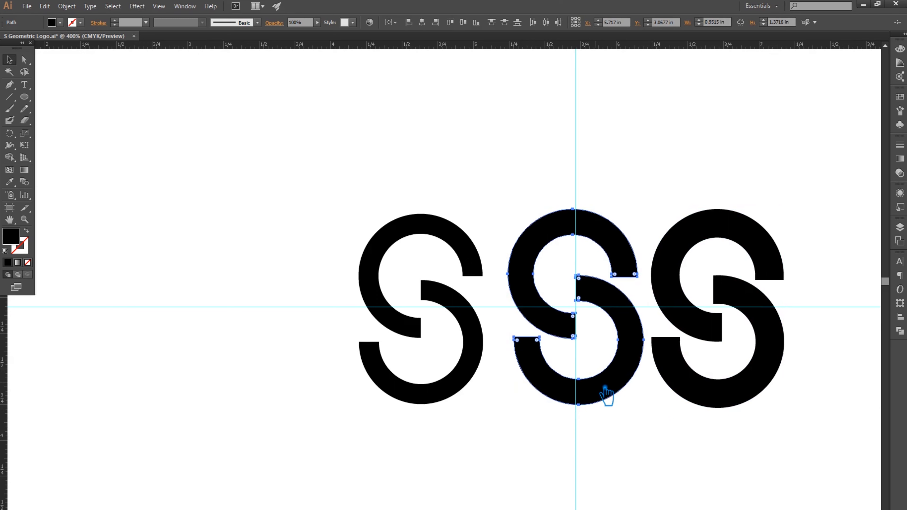
pyautogui.click(622, 444)
pyautogui.moveTo(743, 453); pyautogui.dragTo(615, 441)
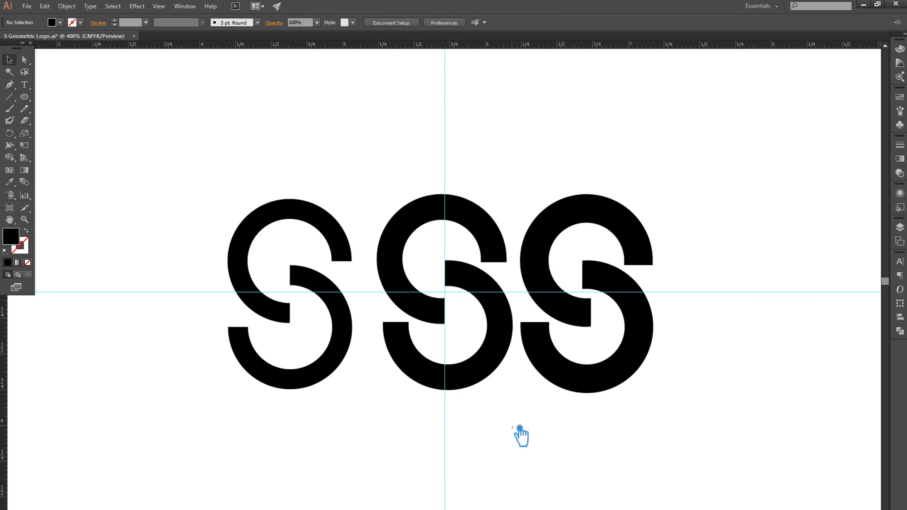
pyautogui.moveTo(519, 430); pyautogui.dragTo(299, 209)
pyautogui.moveTo(411, 237); pyautogui.dragTo(257, 237)
# Step: Move both arcs of the thickest S left onto the vertical guide
pyautogui.click(509, 367)
pyautogui.moveTo(643, 408); pyautogui.dragTo(525, 220)
pyautogui.moveTo(623, 281); pyautogui.dragTo(486, 282)
pyautogui.click(557, 365)
pyautogui.scroll(4, 468, 320)
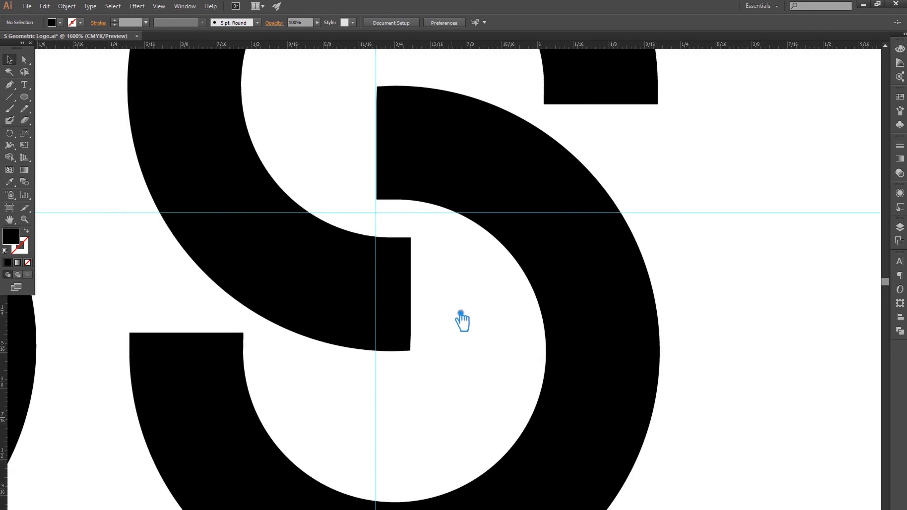
# Step: Fine-tune the thickest S's position so its lower arc's inner end sits exactly on the vertical guide
pyautogui.click(410, 305)
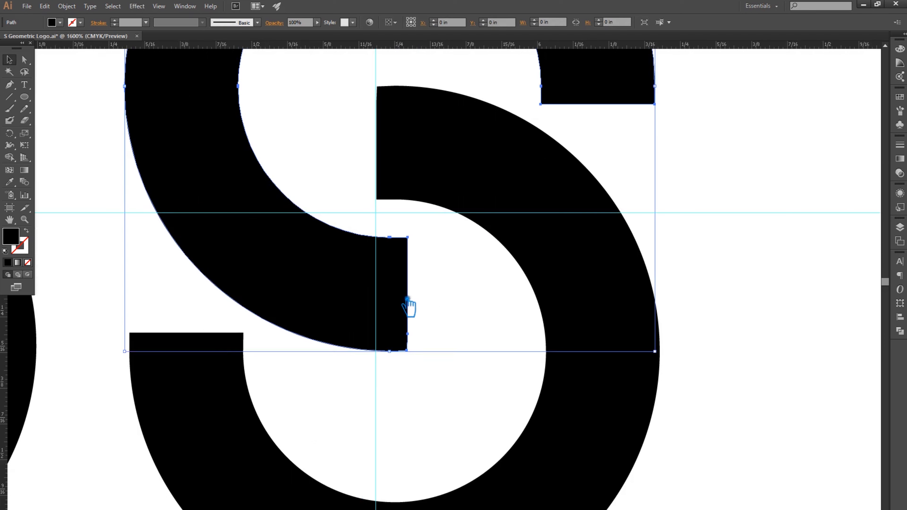
pyautogui.moveTo(733, 354); pyautogui.dragTo(557, 279)
pyautogui.scroll(2, 389, 185)
pyautogui.moveTo(415, 209)
pyautogui.mouseDown()
pyautogui.moveTo(445, 213)
pyautogui.moveTo(430, 212)
pyautogui.mouseUp()
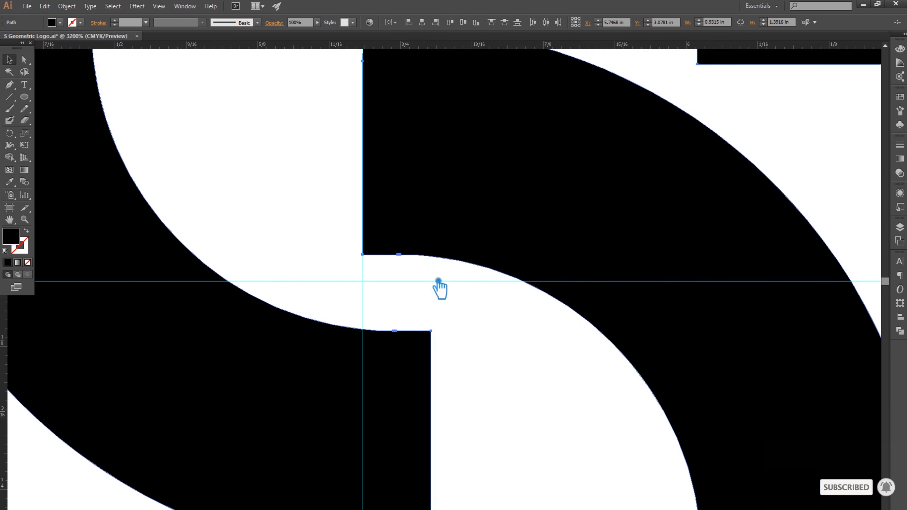
pyautogui.click(450, 292)
pyautogui.scroll(-10, 449, 296)
pyautogui.scroll(11, 448, 295)
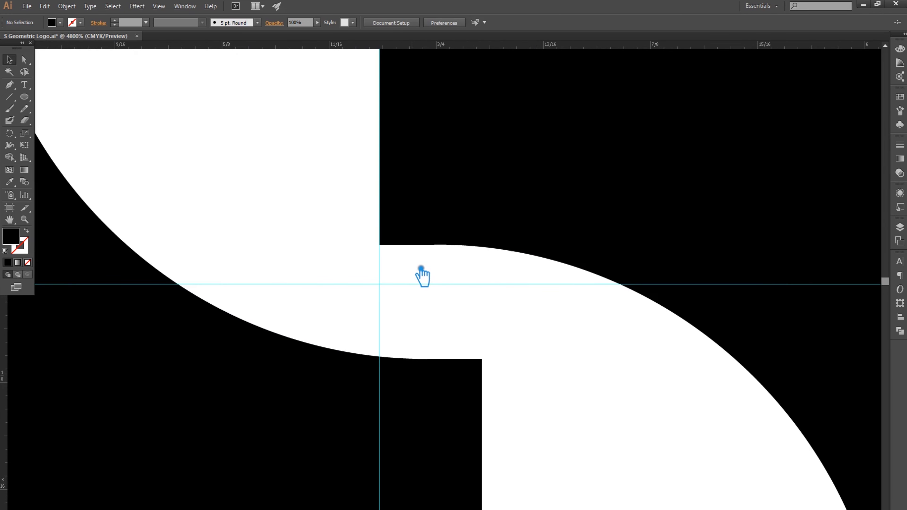
pyautogui.moveTo(504, 355); pyautogui.dragTo(551, 367)
pyautogui.moveTo(549, 399); pyautogui.dragTo(367, 204)
pyautogui.scroll(1, 384, 234)
pyautogui.moveTo(411, 247); pyautogui.dragTo(426, 243)
pyautogui.click(486, 320)
# Step: Move the thickest S's upper arc left so its inner end also meets the vertical guide
pyautogui.scroll(-5, 507, 323)
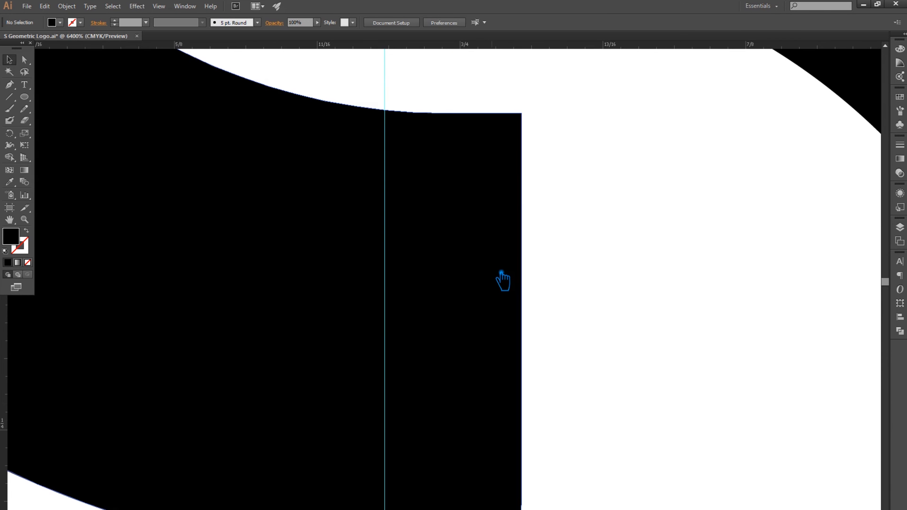
pyautogui.moveTo(512, 259); pyautogui.dragTo(351, 266)
pyautogui.click(421, 259)
pyautogui.click(547, 292)
pyautogui.click(454, 266)
pyautogui.scroll(-5, 459, 269)
pyautogui.scroll(-3, 461, 268)
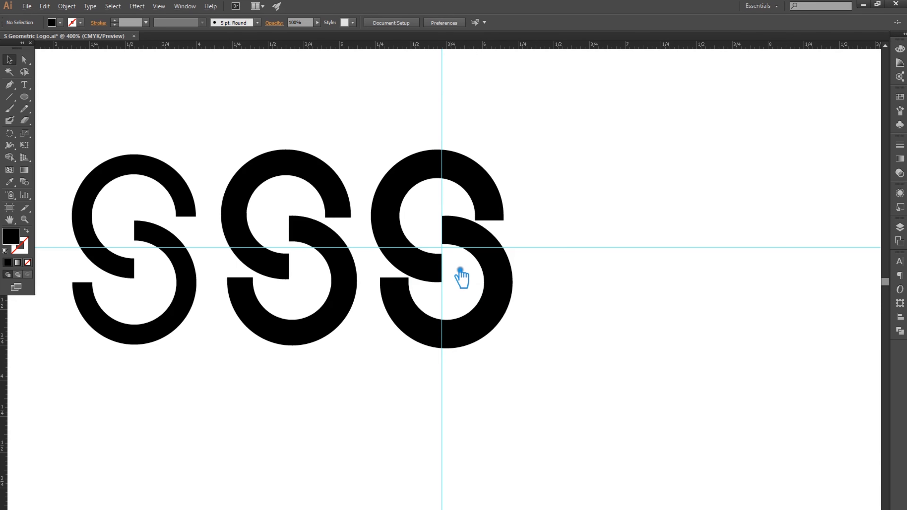
# Step: Ungroup the middle S so its lower arc can be selected separately
pyautogui.moveTo(552, 359); pyautogui.dragTo(413, 115)
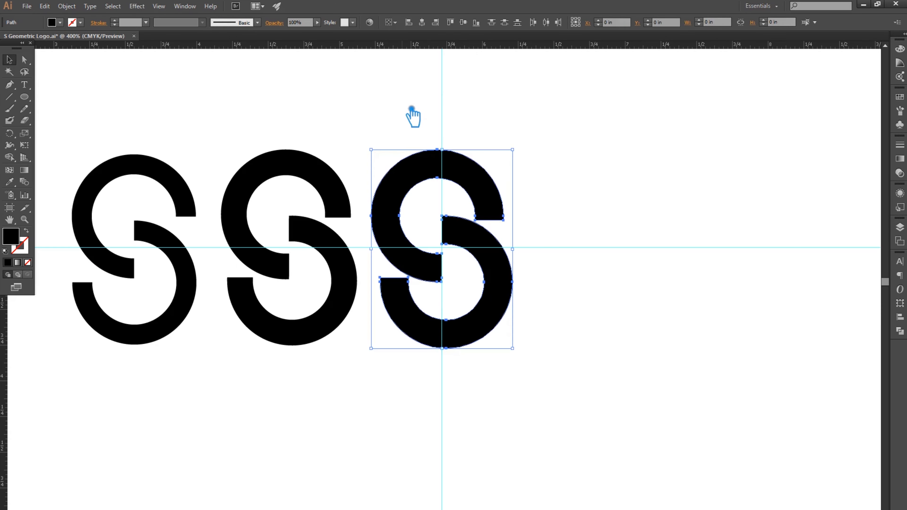
pyautogui.click(626, 192)
pyautogui.click(499, 256)
pyautogui.keyDown('shift'); pyautogui.click(303, 244); pyautogui.keyUp('shift')
pyautogui.keyDown('shift'); pyautogui.click(249, 243); pyautogui.keyUp('shift')
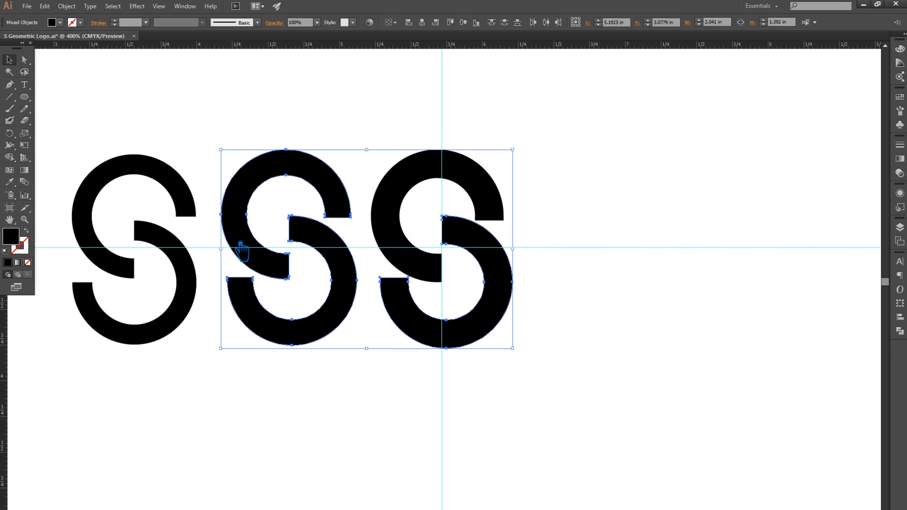
pyautogui.keyDown('shift'); pyautogui.click(180, 259); pyautogui.keyUp('shift')
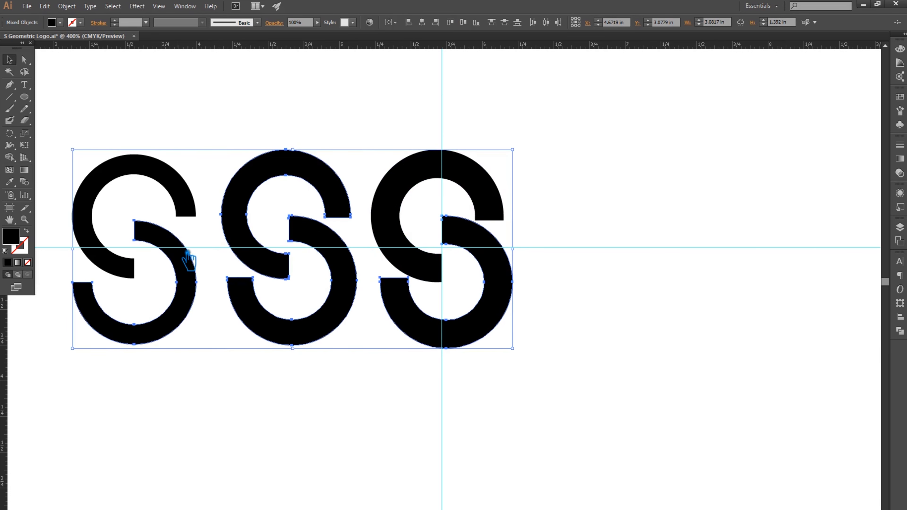
pyautogui.click(281, 213)
pyautogui.rightClick(313, 173)
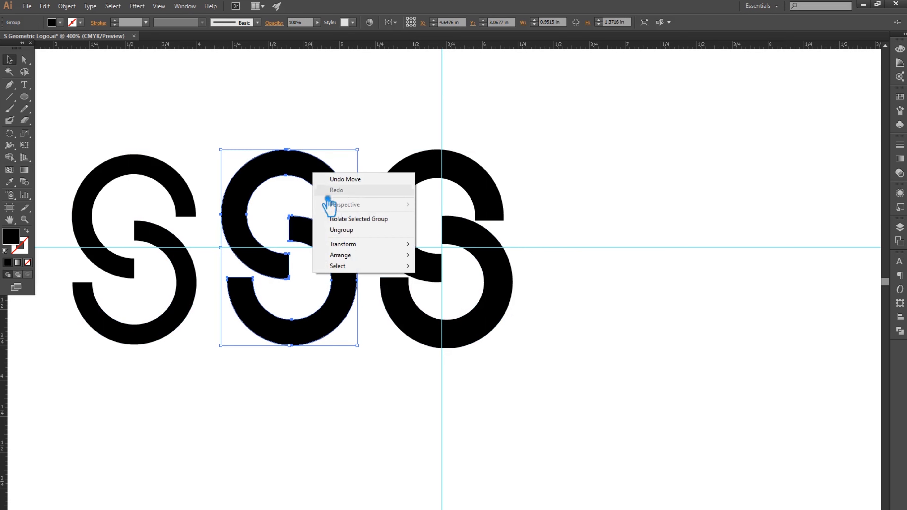
pyautogui.click(355, 230)
# Step: Select the lower arcs of all three S shapes and nudge them down to widen the gap to the upper arcs
pyautogui.click(503, 269)
pyautogui.keyDown('shift'); pyautogui.click(356, 258); pyautogui.keyUp('shift')
pyautogui.keyDown('shift'); pyautogui.click(175, 260); pyautogui.keyUp('shift')
pyautogui.keyDown('shift'); pyautogui.click(175, 261); pyautogui.keyUp('shift')
pyautogui.press('Down')
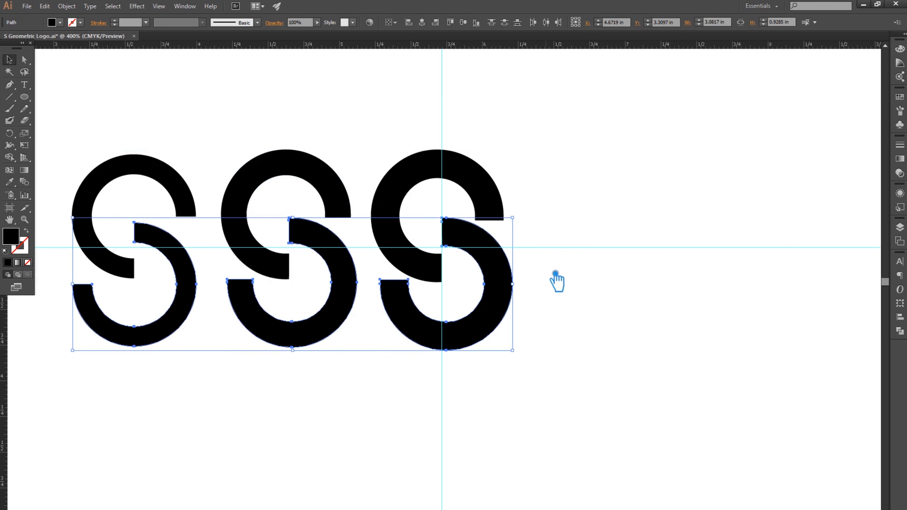
pyautogui.press('Down')
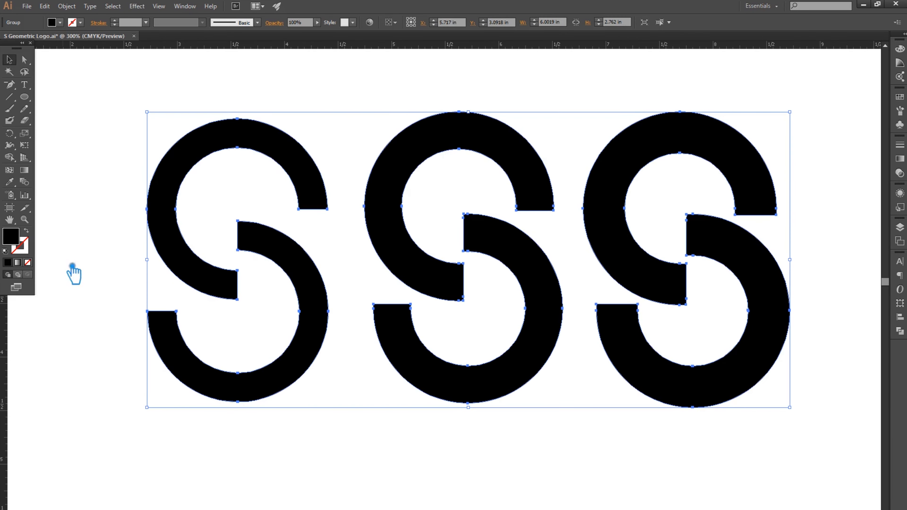
# Step: Fill all three S shapes with orange c65522, switching their colour mode from grayscale to RGB
pyautogui.doubleClick(23, 237)
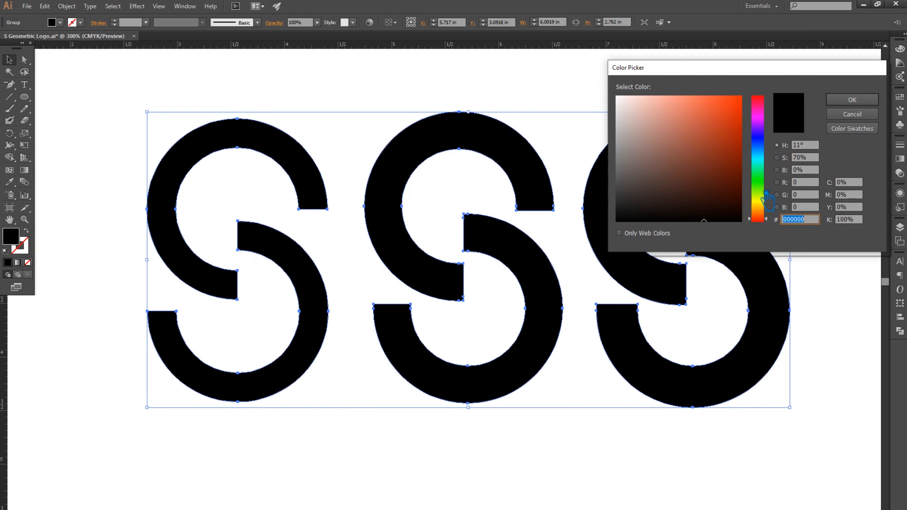
pyautogui.moveTo(770, 210); pyautogui.dragTo(767, 225)
pyautogui.moveTo(704, 177); pyautogui.dragTo(720, 124)
pyautogui.click(852, 101)
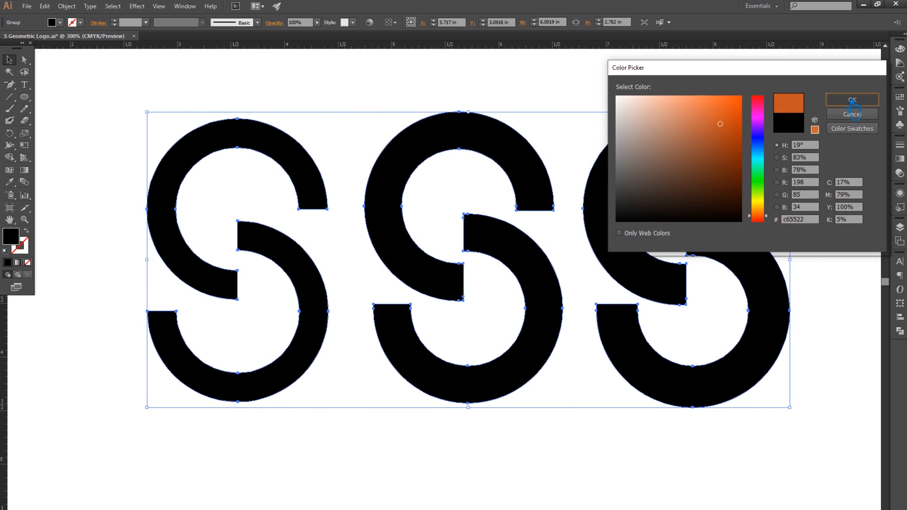
pyautogui.click(900, 48)
pyautogui.click(884, 41)
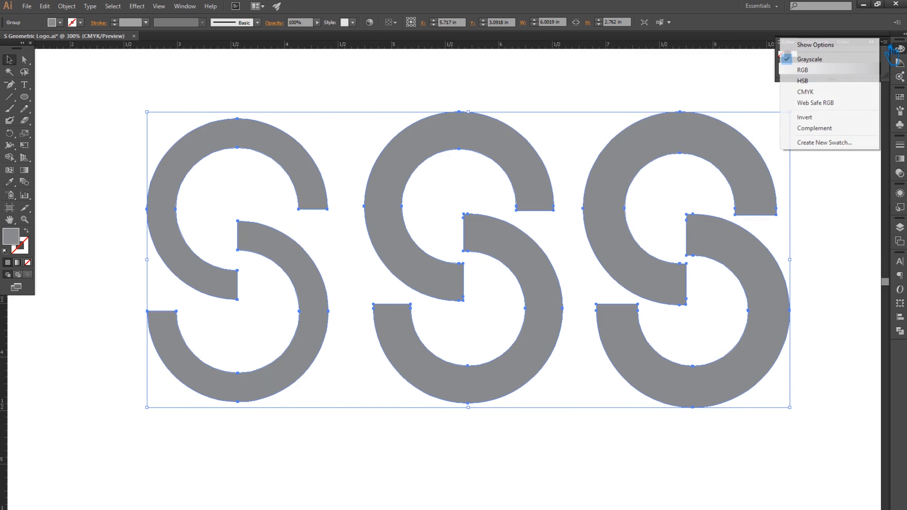
pyautogui.click(815, 73)
pyautogui.click(705, 92)
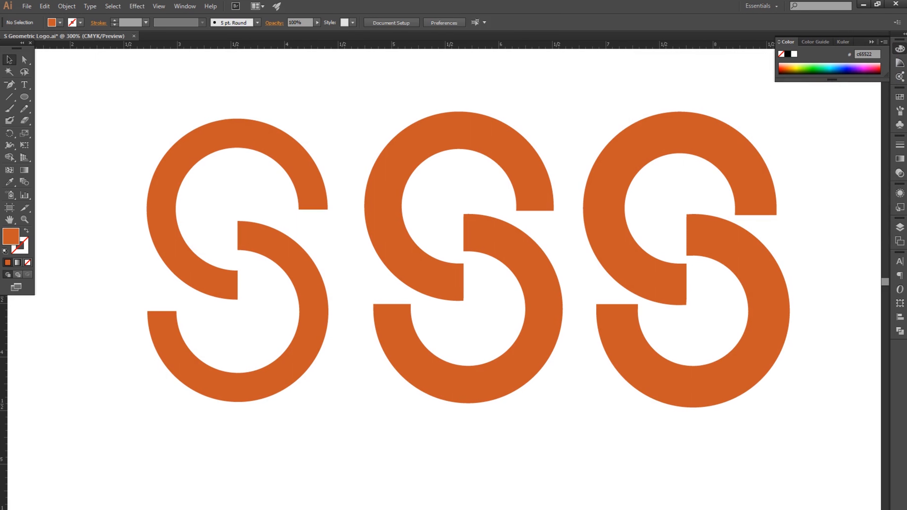
# Step: Collapse the colour settings and recolour all three S shapes from orange to teal green 1d9979
pyautogui.click(899, 49)
pyautogui.scroll(-2, 644, 104)
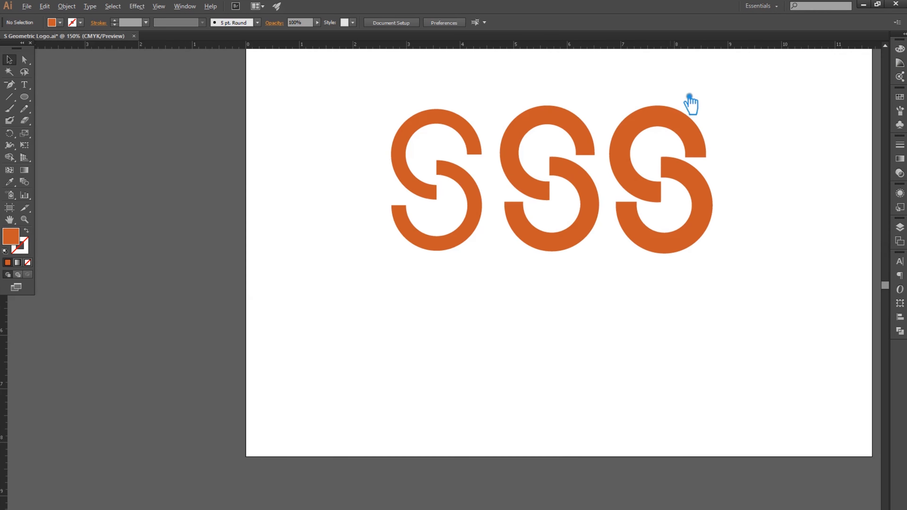
pyautogui.scroll(1, 689, 96)
pyautogui.moveTo(759, 154); pyautogui.dragTo(668, 216)
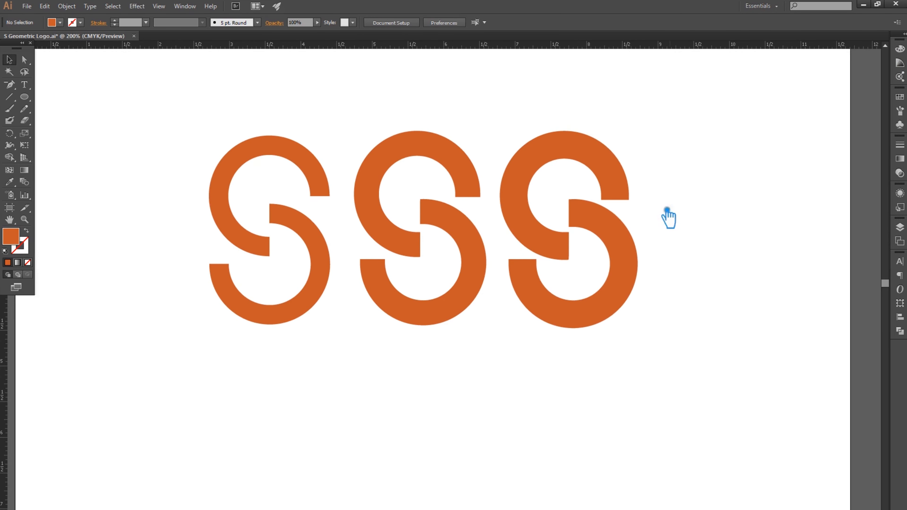
pyautogui.click(619, 239)
pyautogui.doubleClick(18, 242)
pyautogui.click(768, 162)
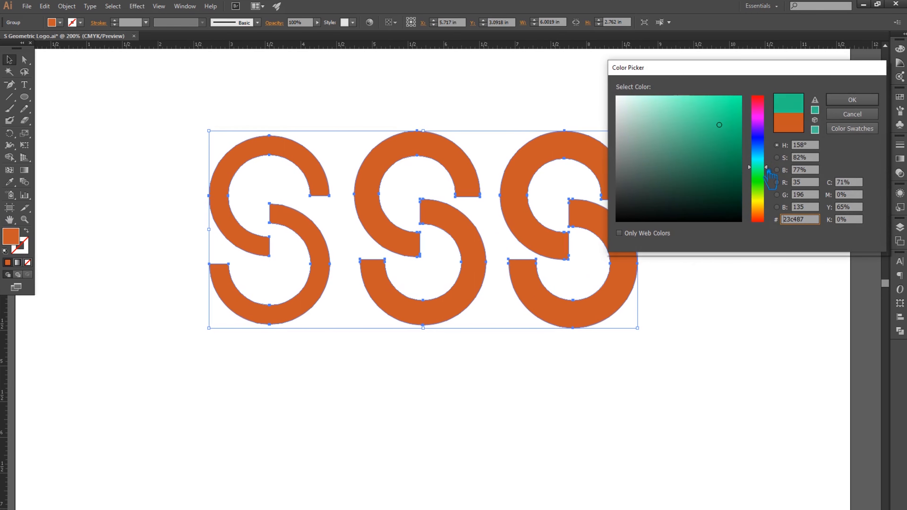
pyautogui.moveTo(729, 130); pyautogui.dragTo(713, 145)
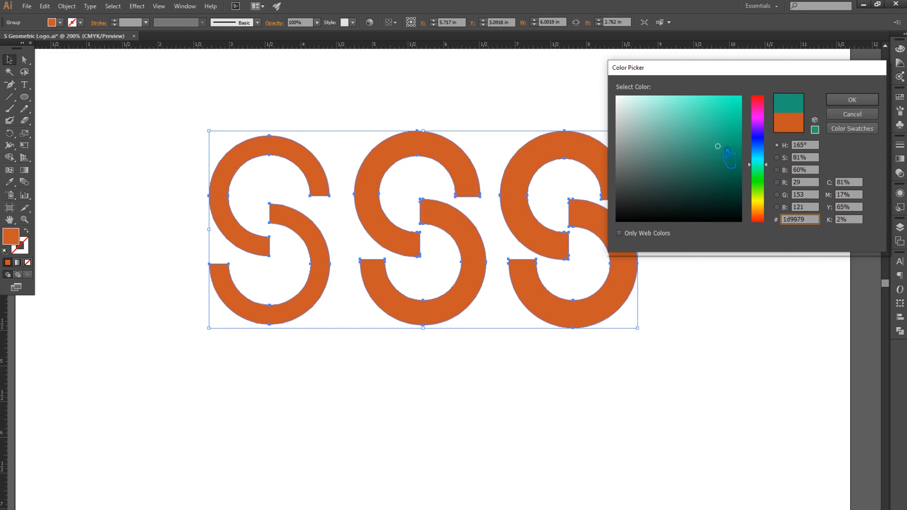
pyautogui.click(851, 100)
pyautogui.click(747, 158)
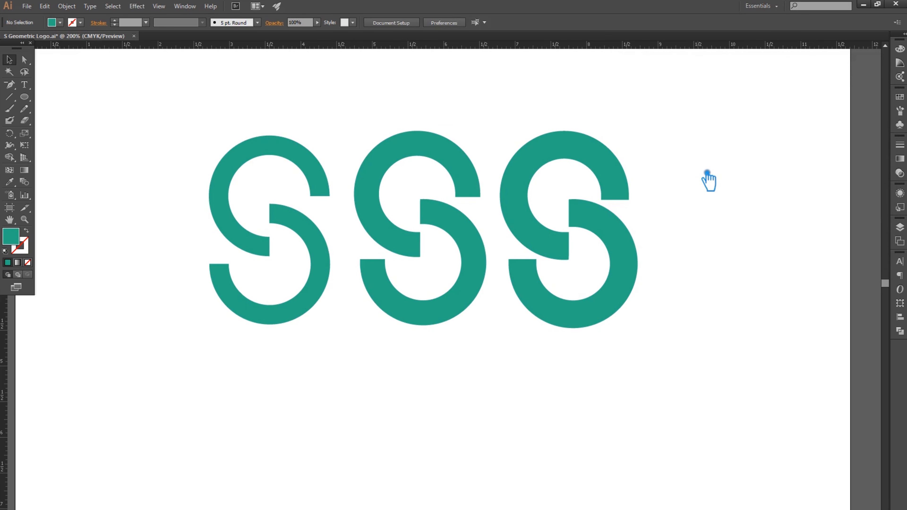
pyautogui.scroll(-1, 706, 177)
pyautogui.moveTo(700, 175)
pyautogui.mouseDown()
pyautogui.moveTo(708, 253)
pyautogui.moveTo(708, 168)
pyautogui.mouseUp()
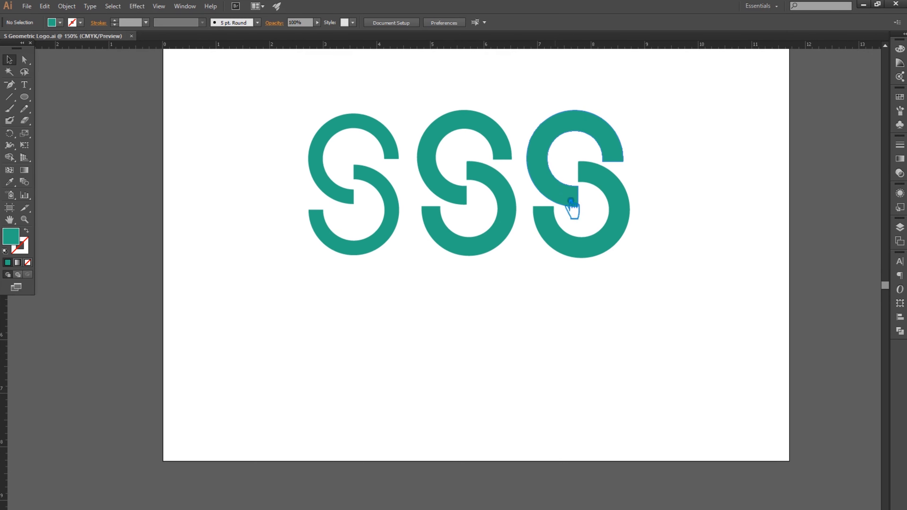